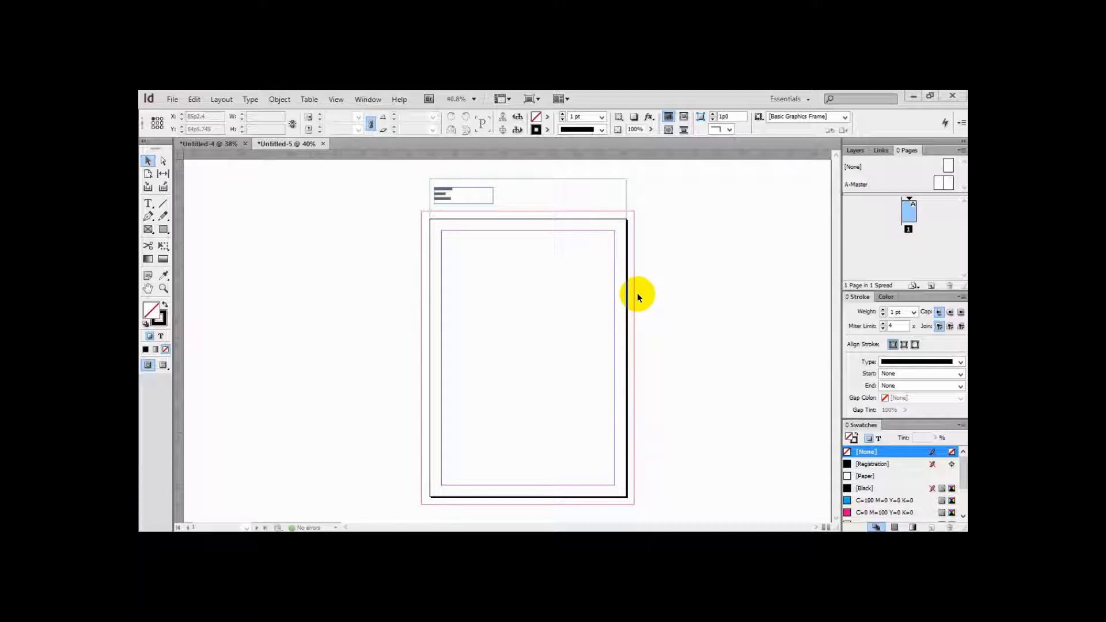
Start a new document with 2 facing pages and set the page size to A4
click(229, 208)
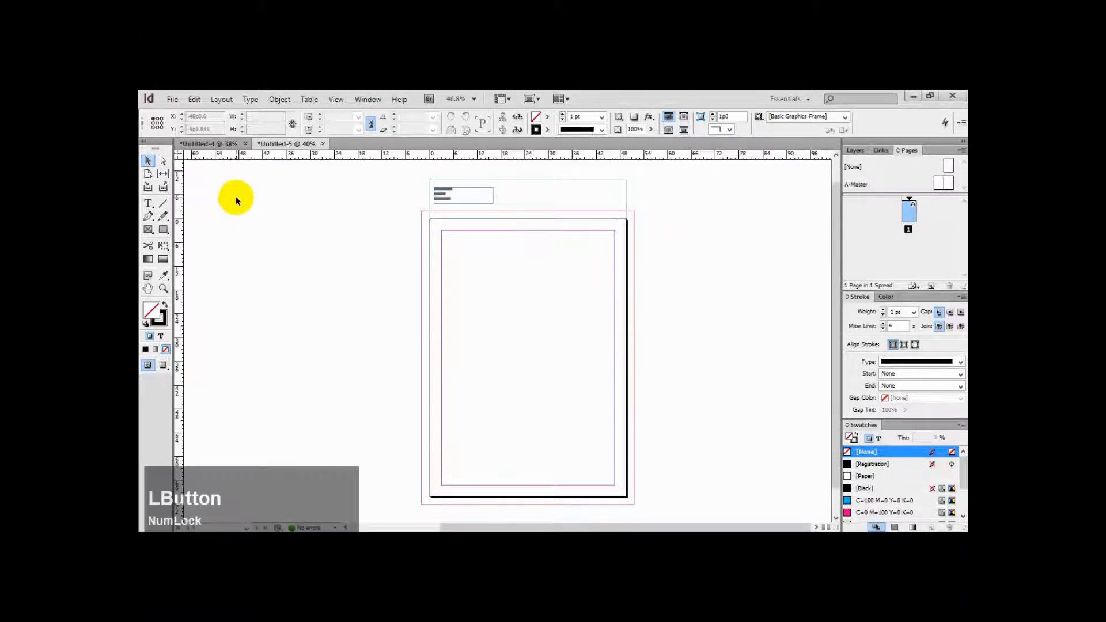
click(172, 99)
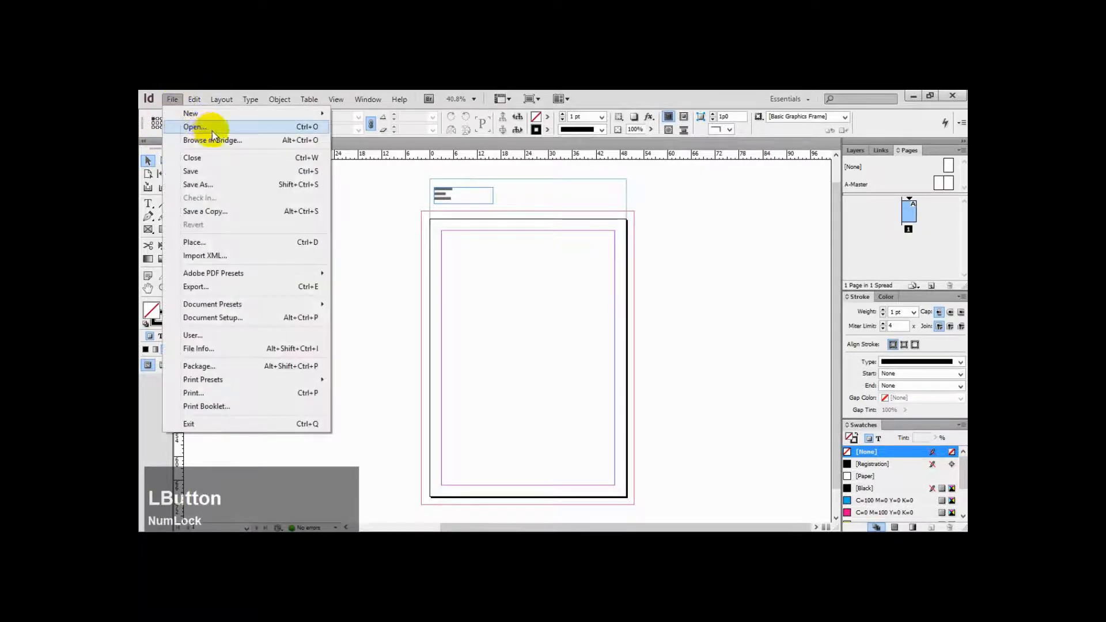
mouse_move(223, 119)
click(383, 112)
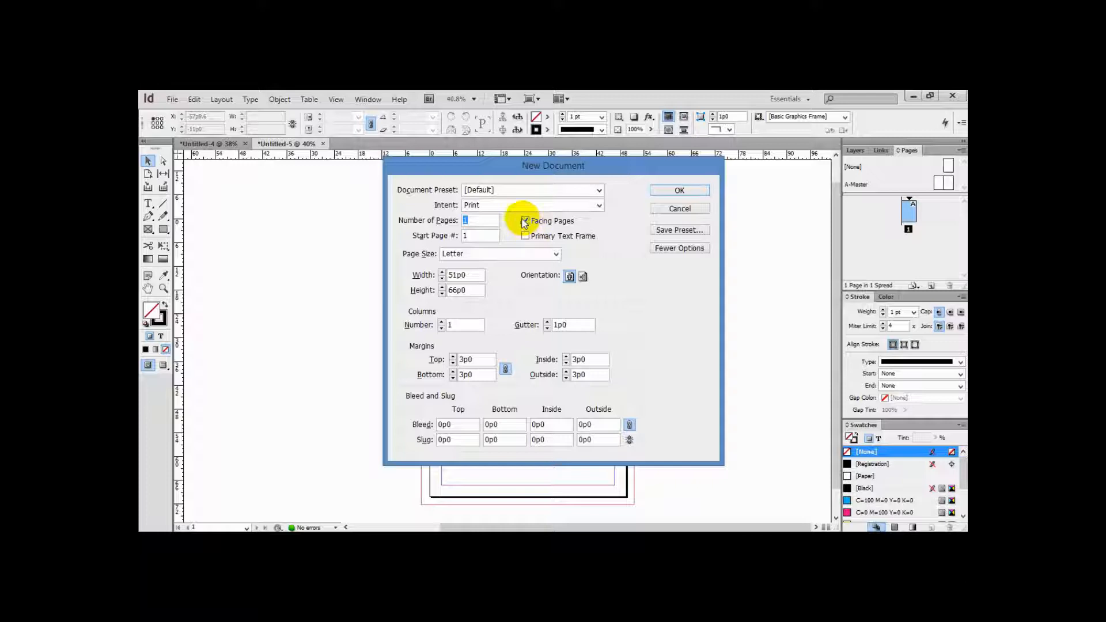
click(480, 222)
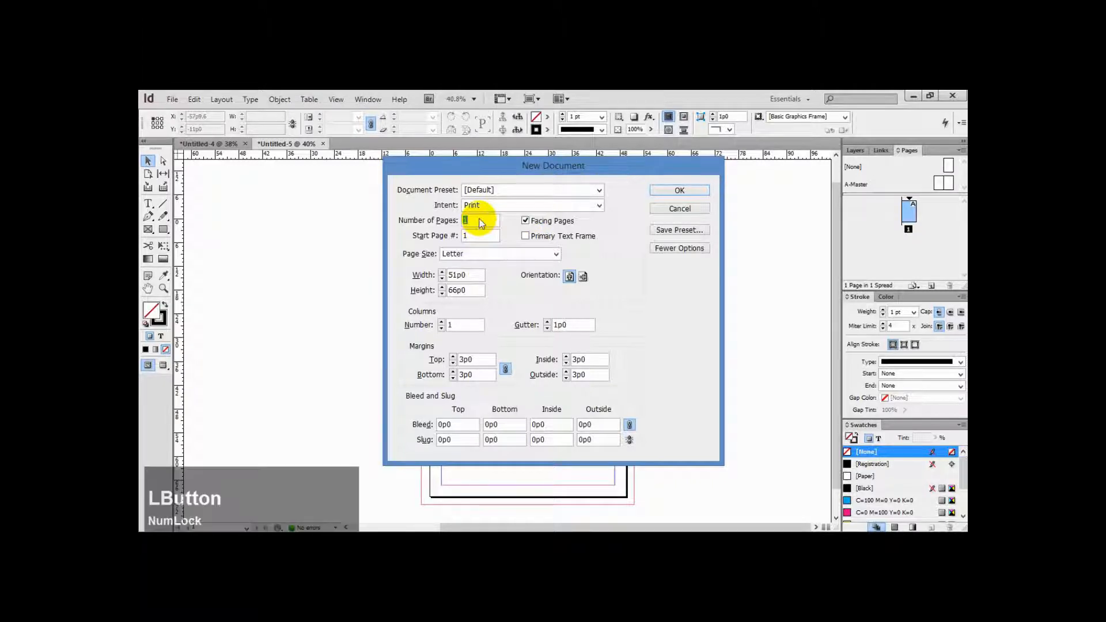
text(2)
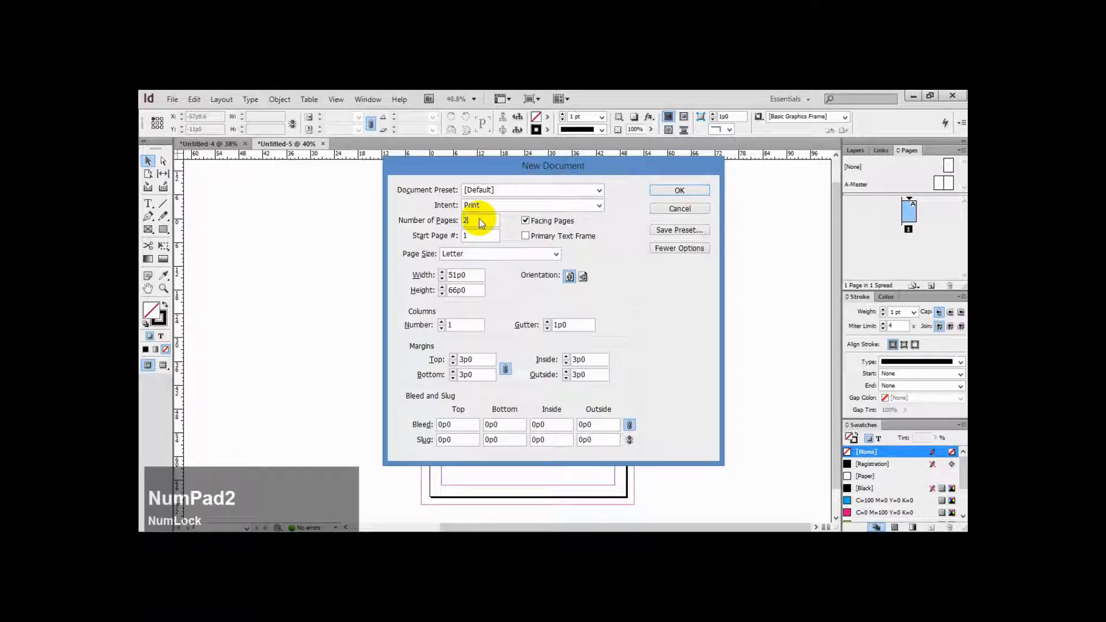
click(500, 255)
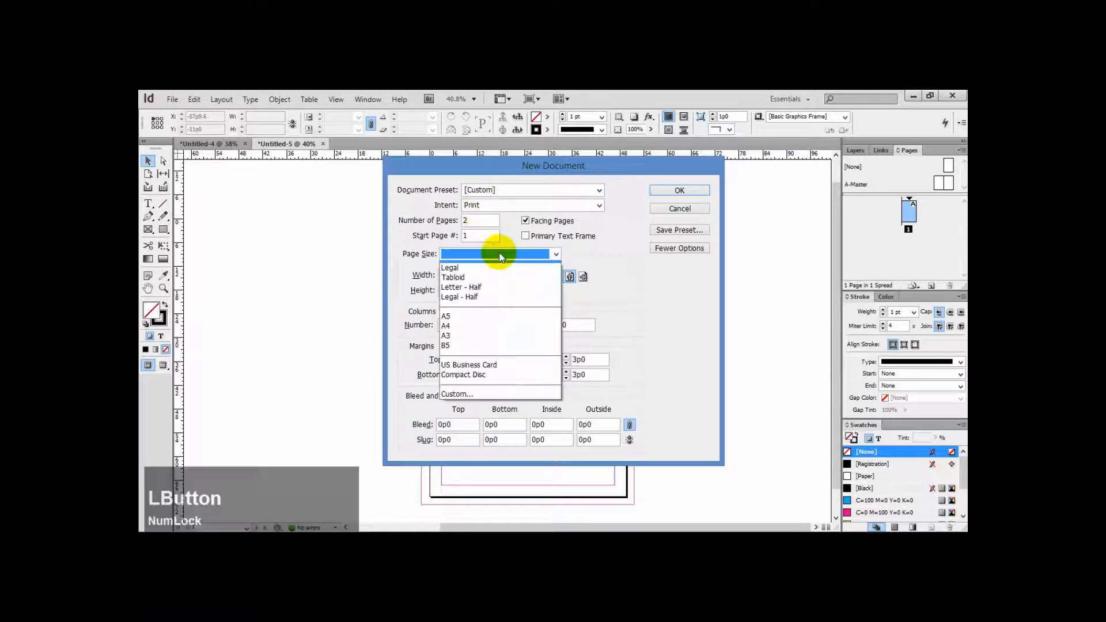
click(485, 327)
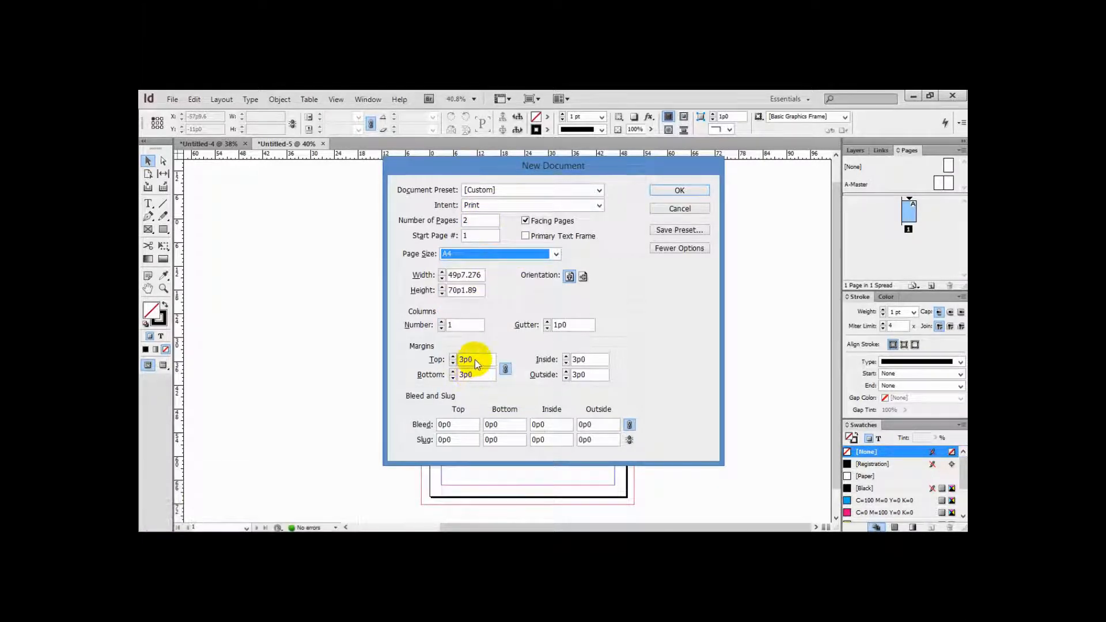
Set the bleed to 5mm on all sides and the top slug to 2mm
double_click(444, 426)
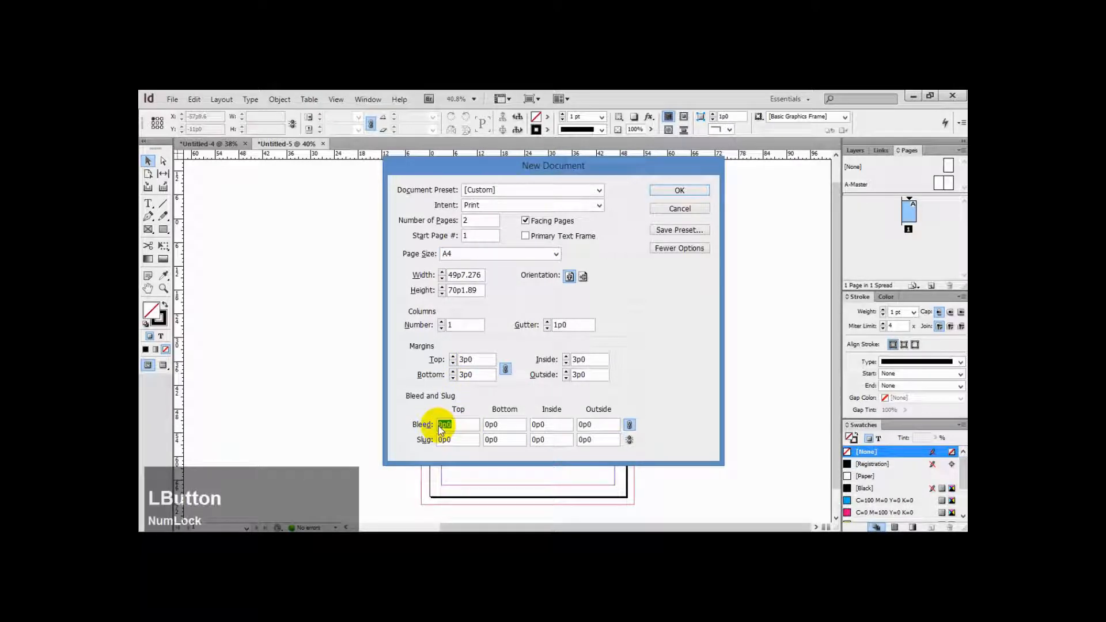
text(5mm)
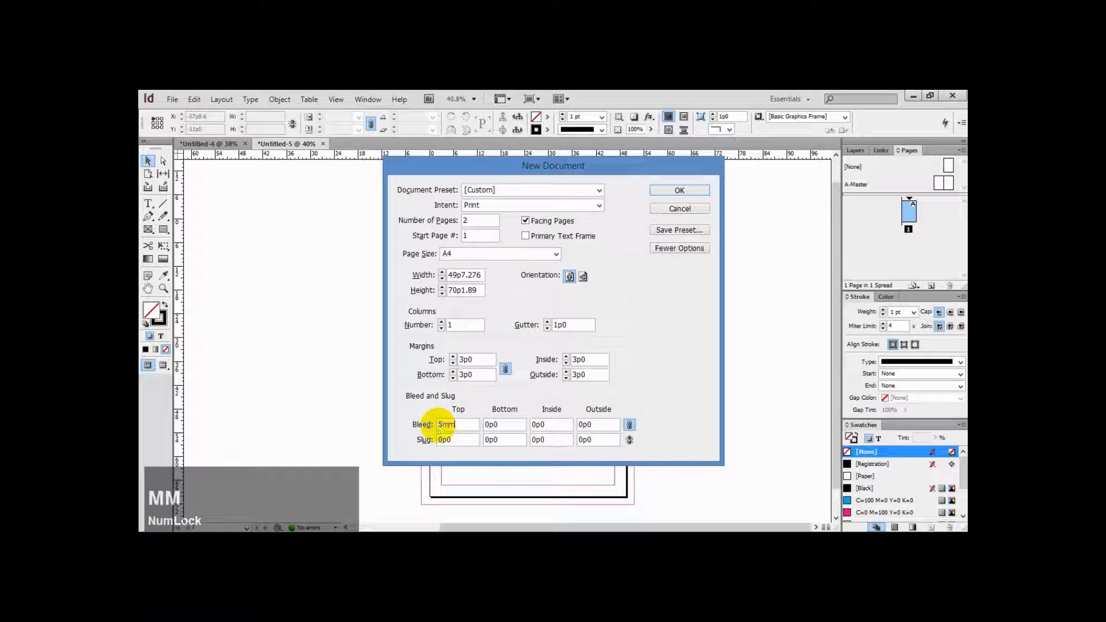
key(Tab)
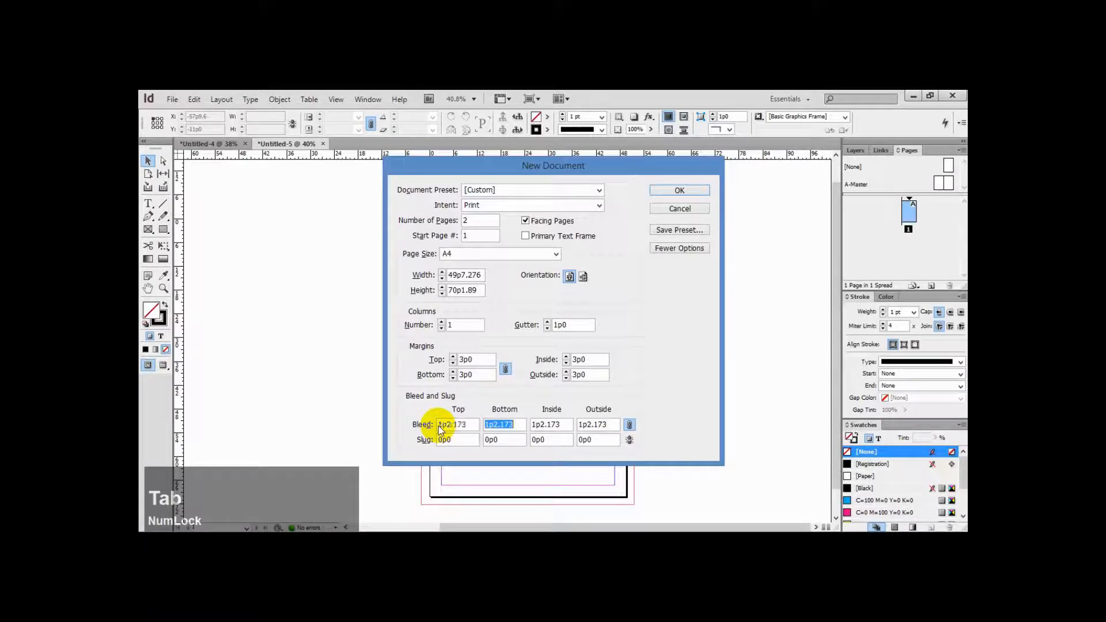
drag(460, 440, 432, 443)
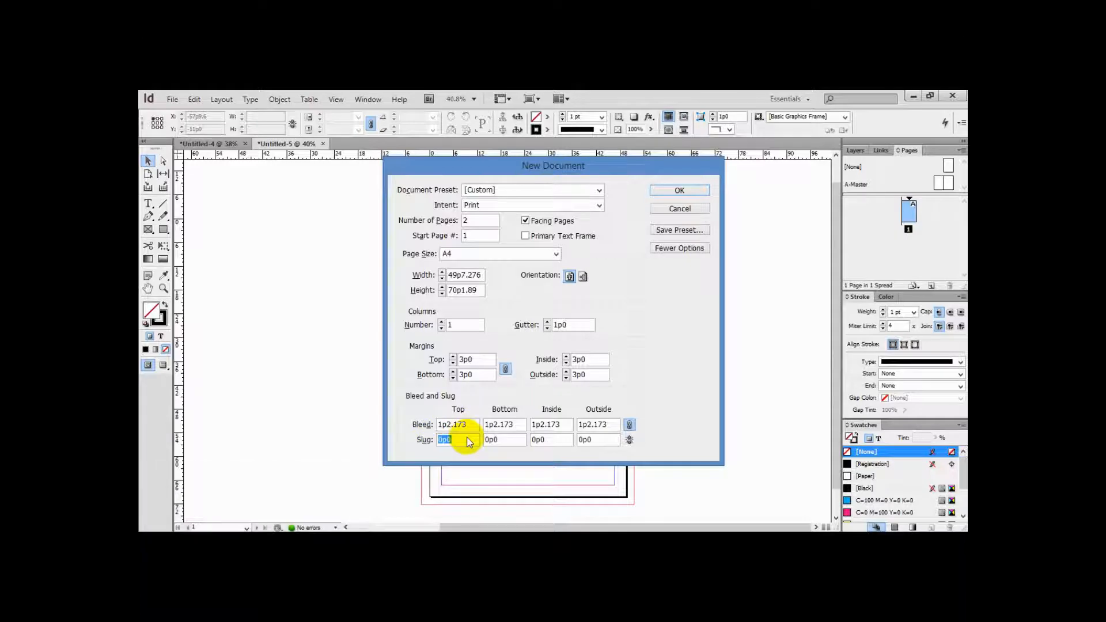
text(5)
key(BackSpace)
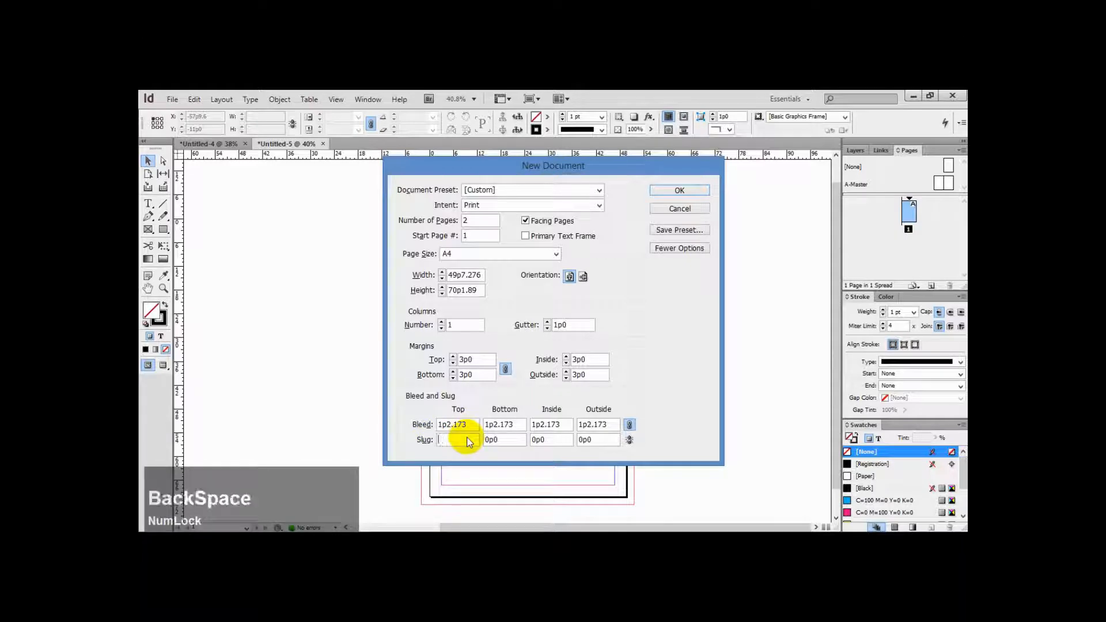
text(2mm)
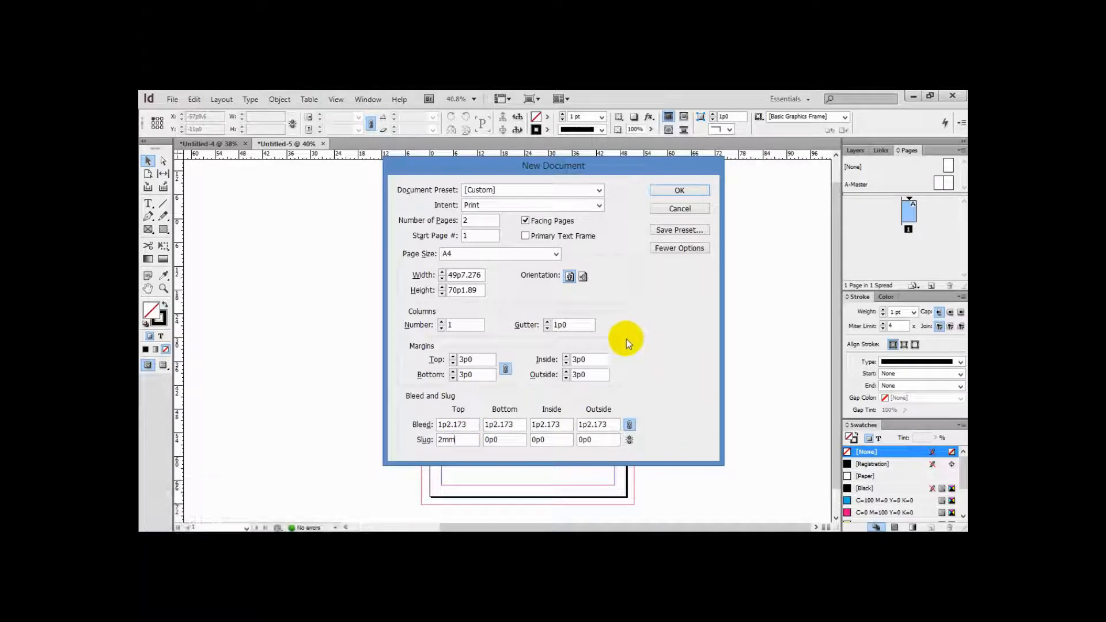
Save the settings as a document preset named "A4 flayer 2 face" and create the document
click(581, 330)
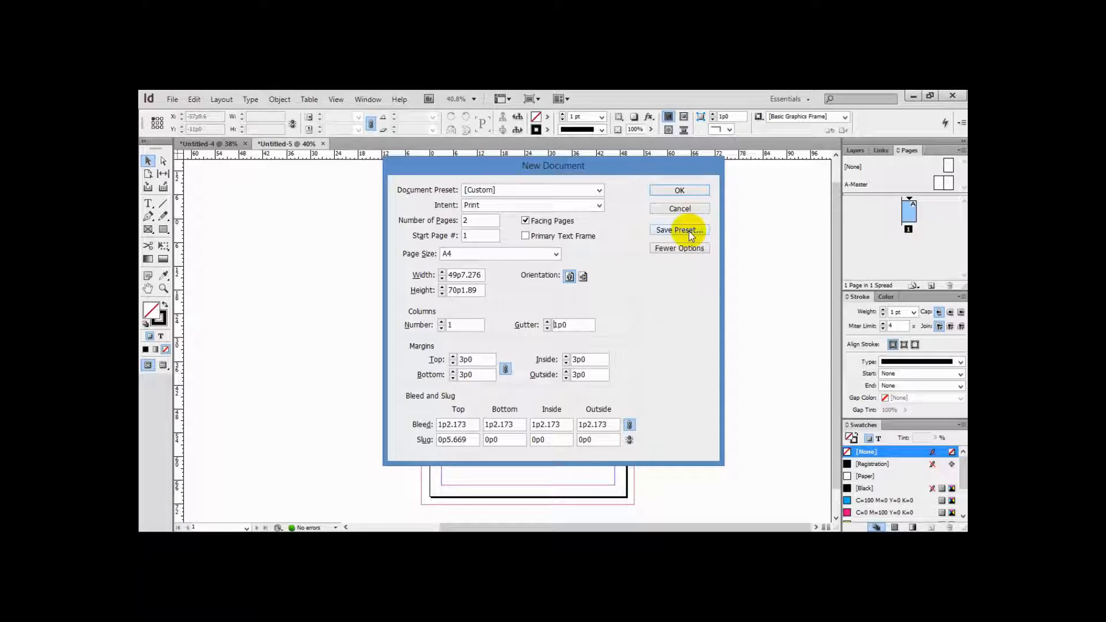
click(599, 191)
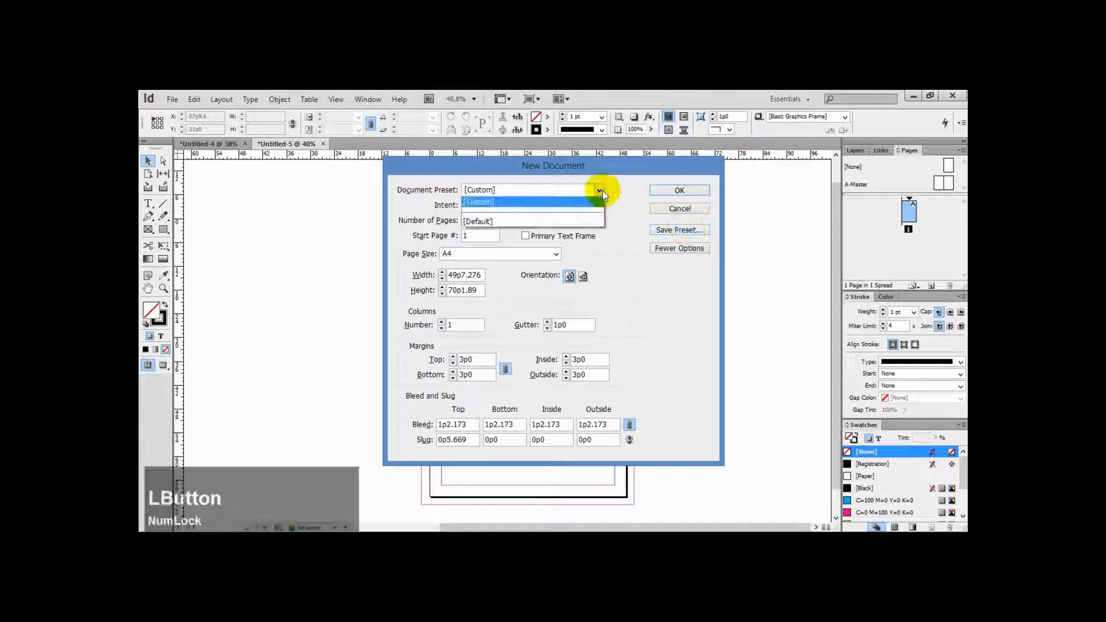
click(601, 191)
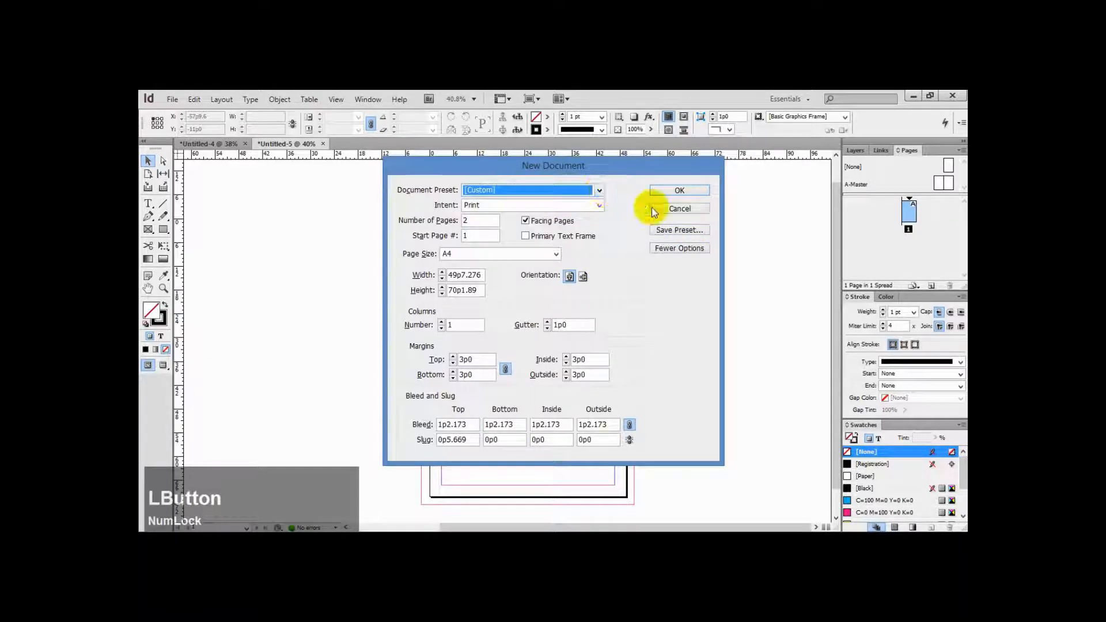
click(693, 230)
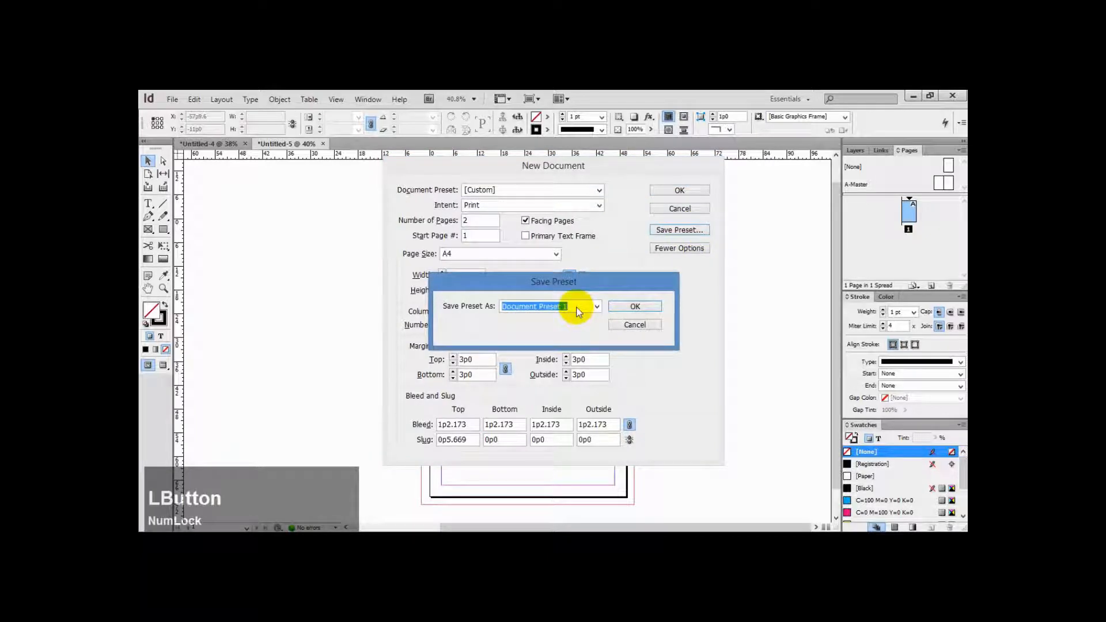
text(A4 )
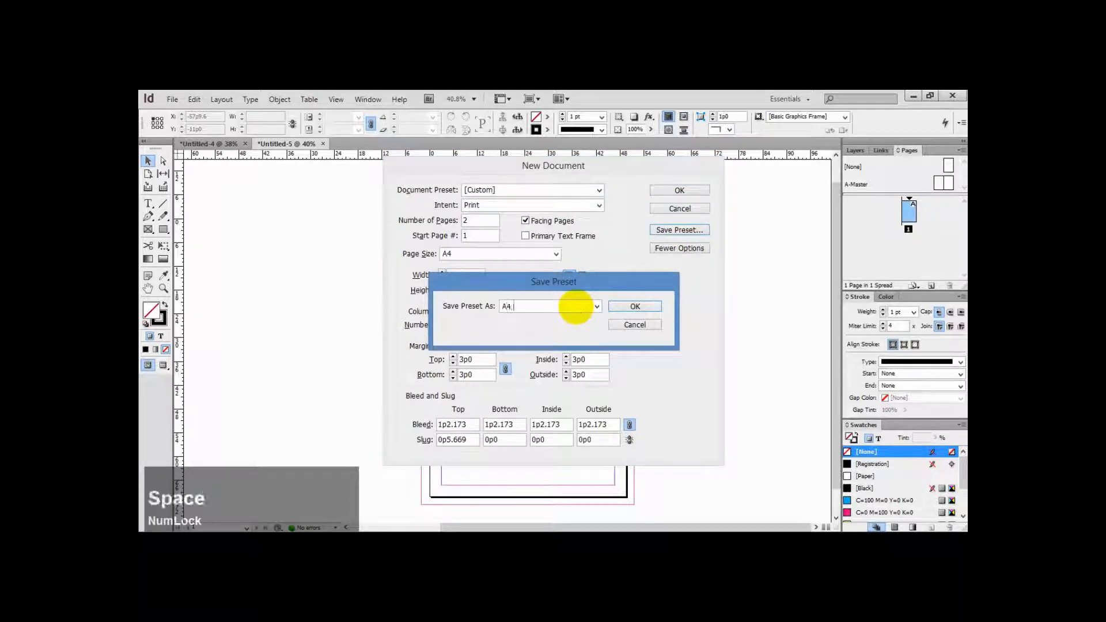
text(flayer 2 face)
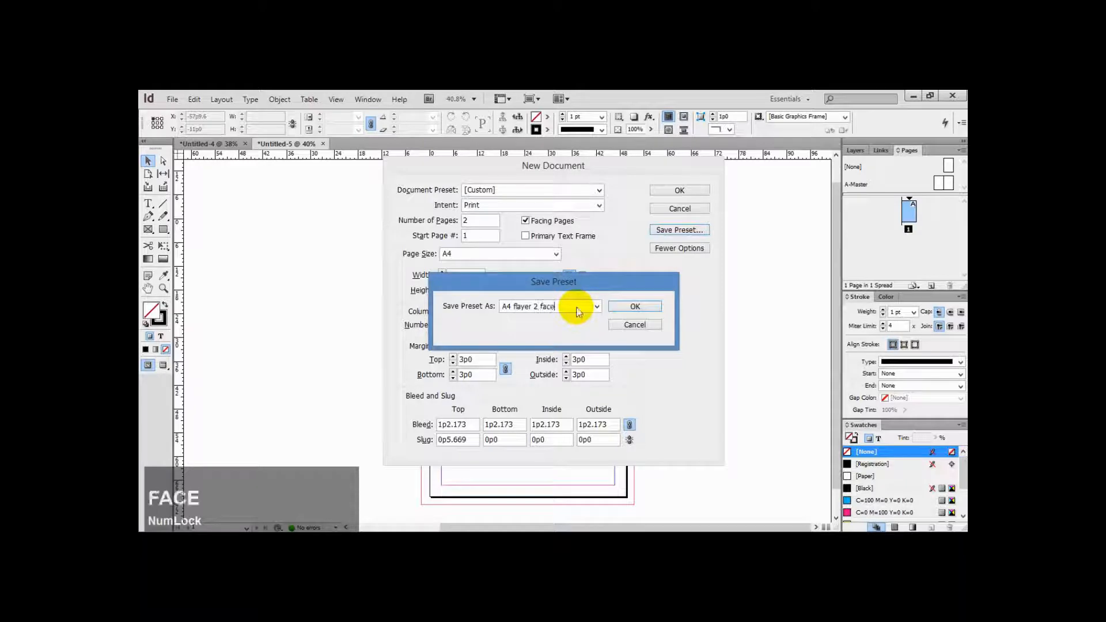
key(KP_Enter)
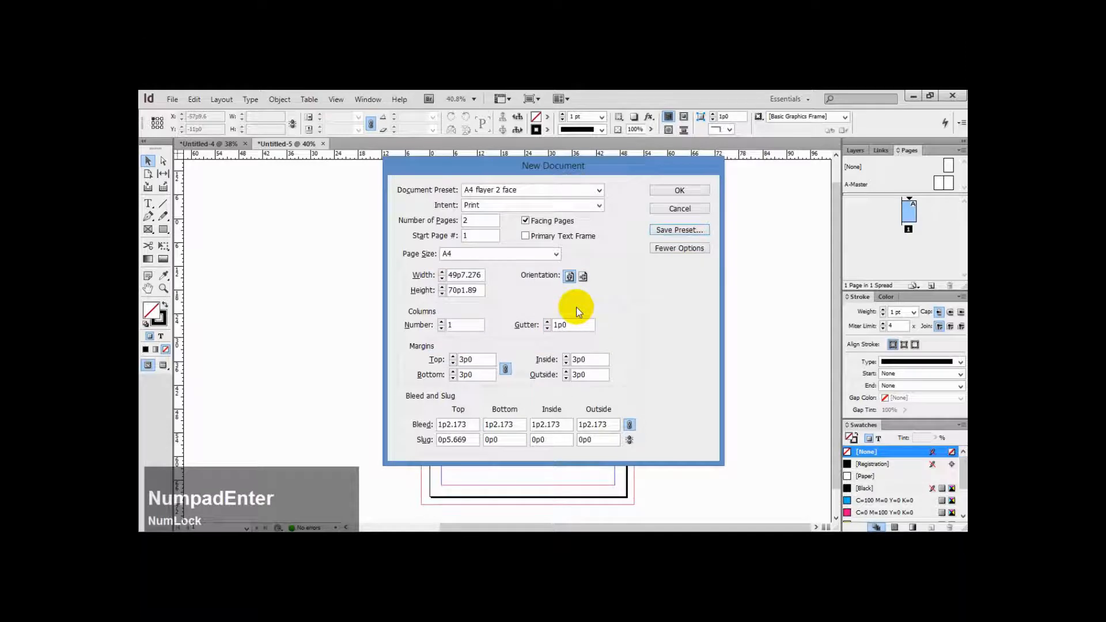
click(690, 192)
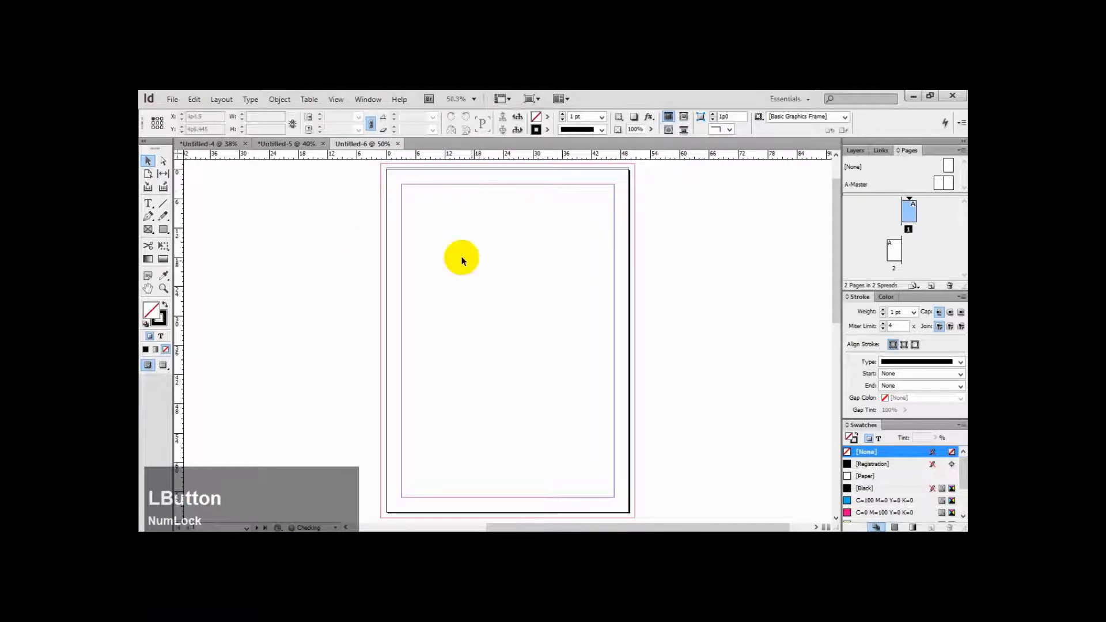
Zoom in on the page's top-left corner to inspect the bleed and slug guides
scroll(563, 282, down, 5)
scroll(562, 283, down, 3)
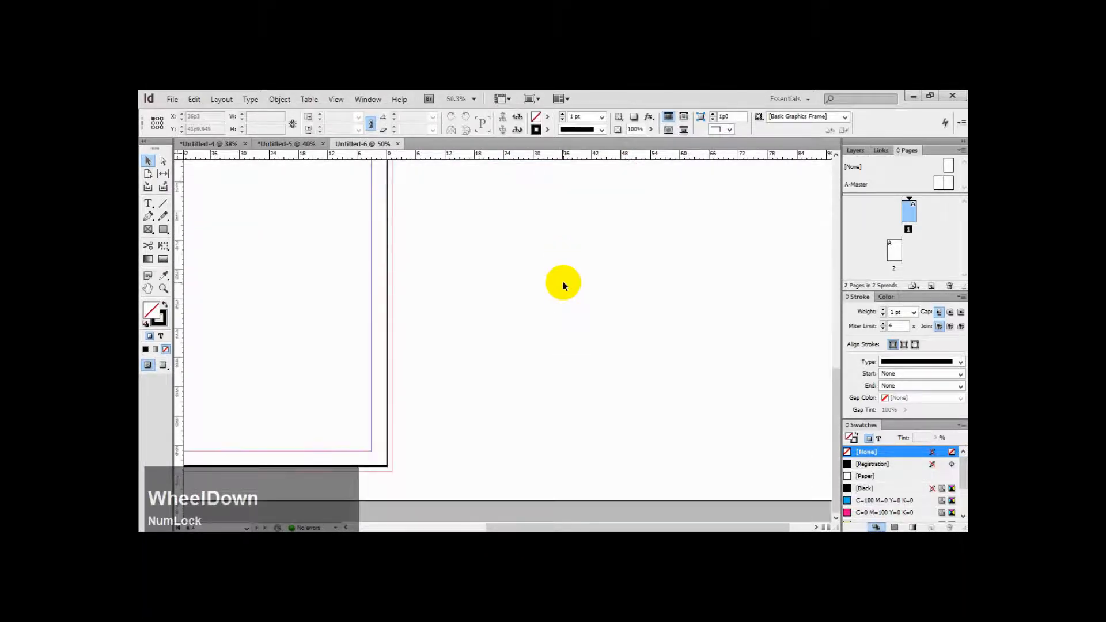
scroll(563, 283, up, 8)
scroll(562, 283, up, 1)
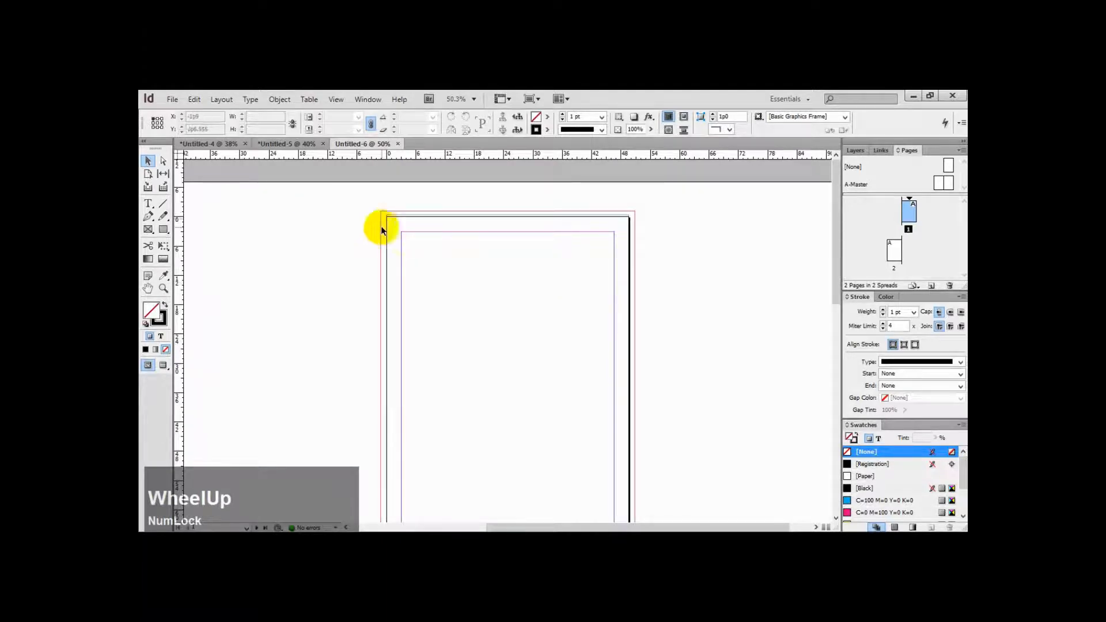
drag(377, 199, 444, 242)
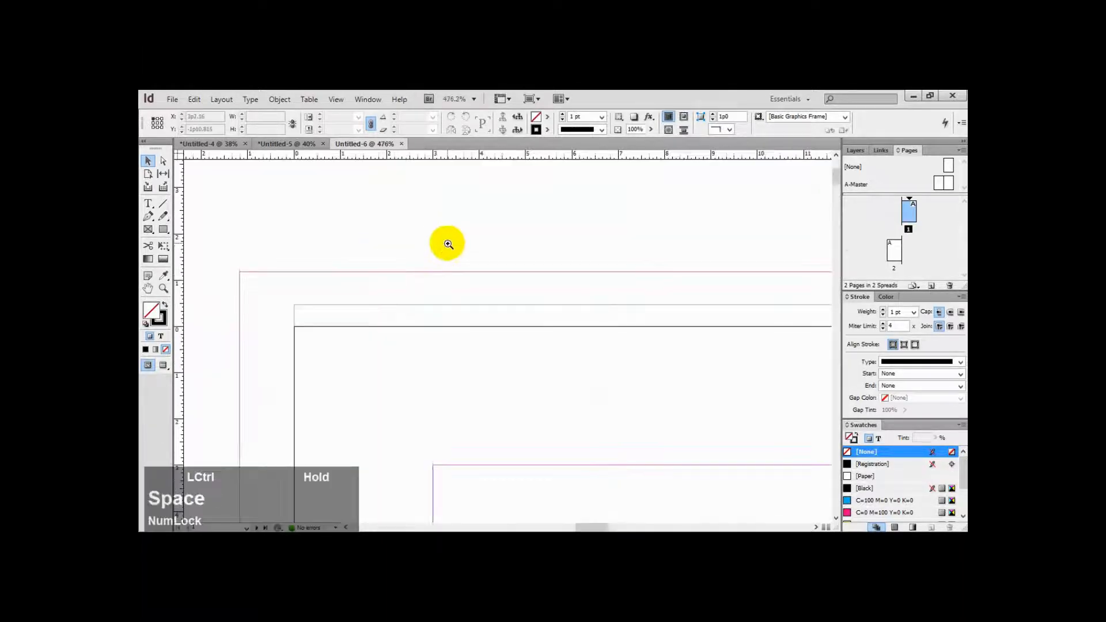
drag(274, 252, 454, 378)
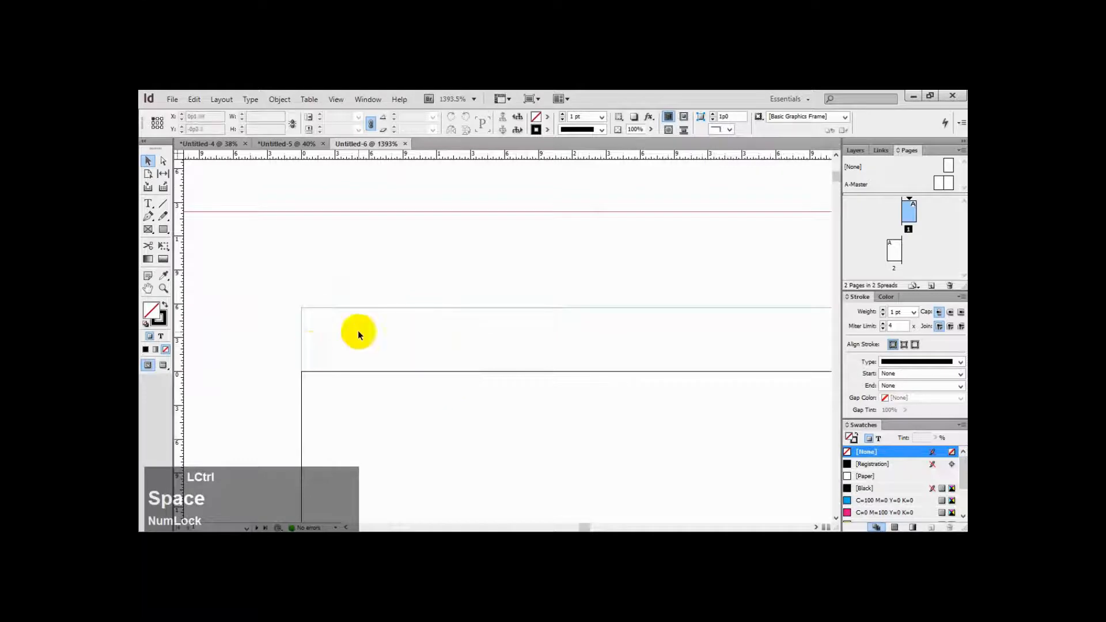
key(ctrl+KP_0)
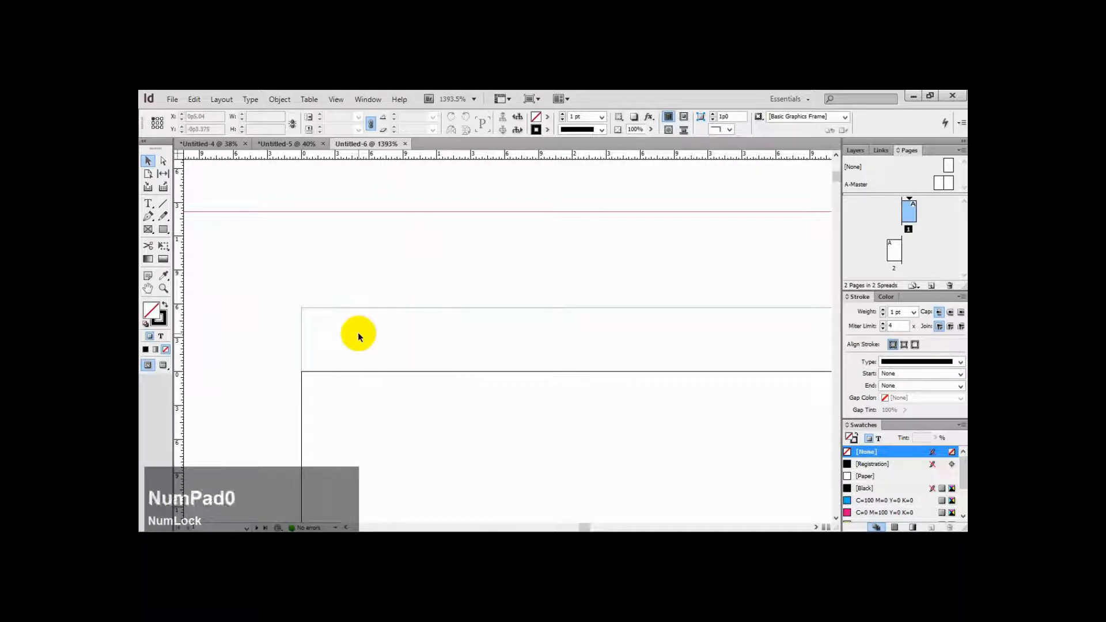
key(ctrl+minus)
key(ctrl+minus)
key(ctrl+minus)
key(ctrl+minus)
key(ctrl+minus)
key(ctrl+minus)
key(ctrl+minus)
key(ctrl+minus)
key(ctrl+minus)
key(ctrl+minus)
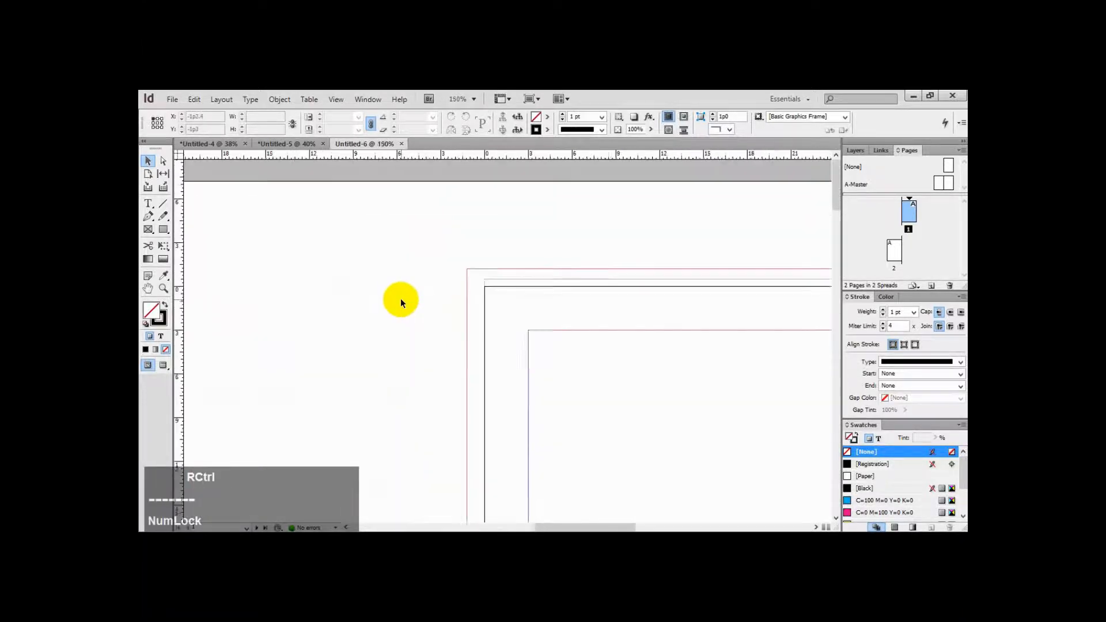
key(ctrl+minus)
key(ctrl+minus)
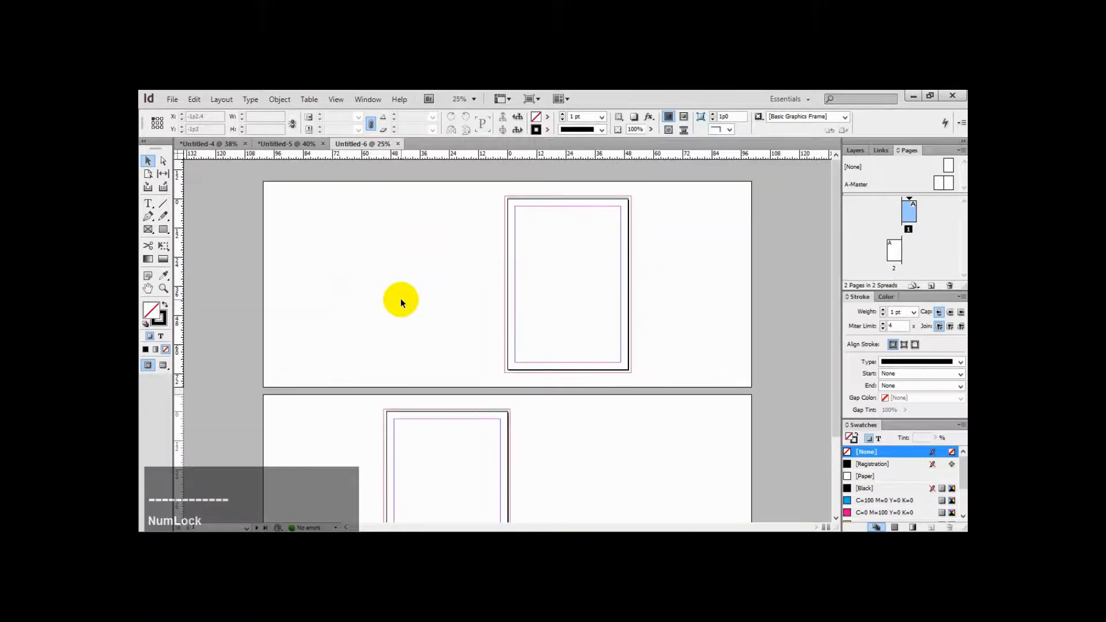
drag(494, 187, 666, 388)
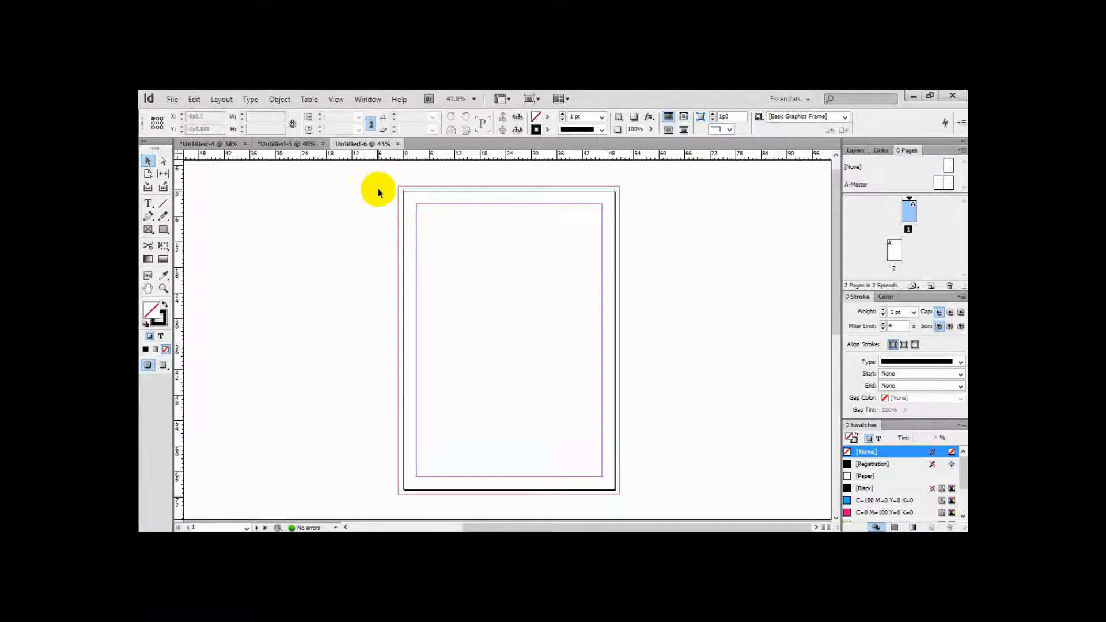
Open another new document from the "A4 flayer 2 face" preset and set its width to 9cm
click(176, 101)
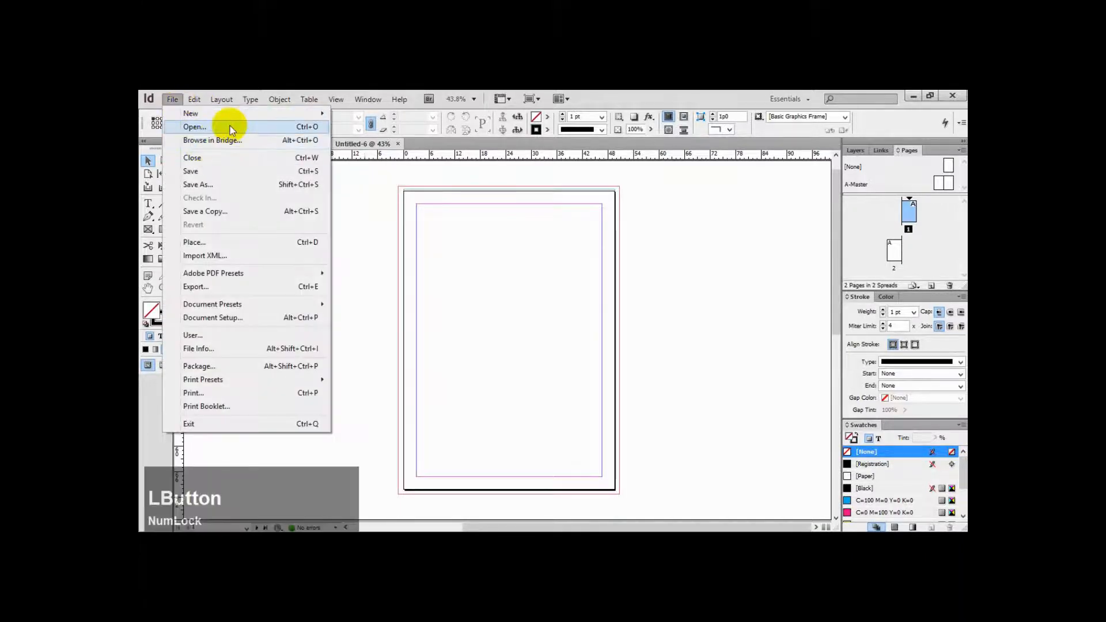
mouse_move(233, 116)
click(376, 115)
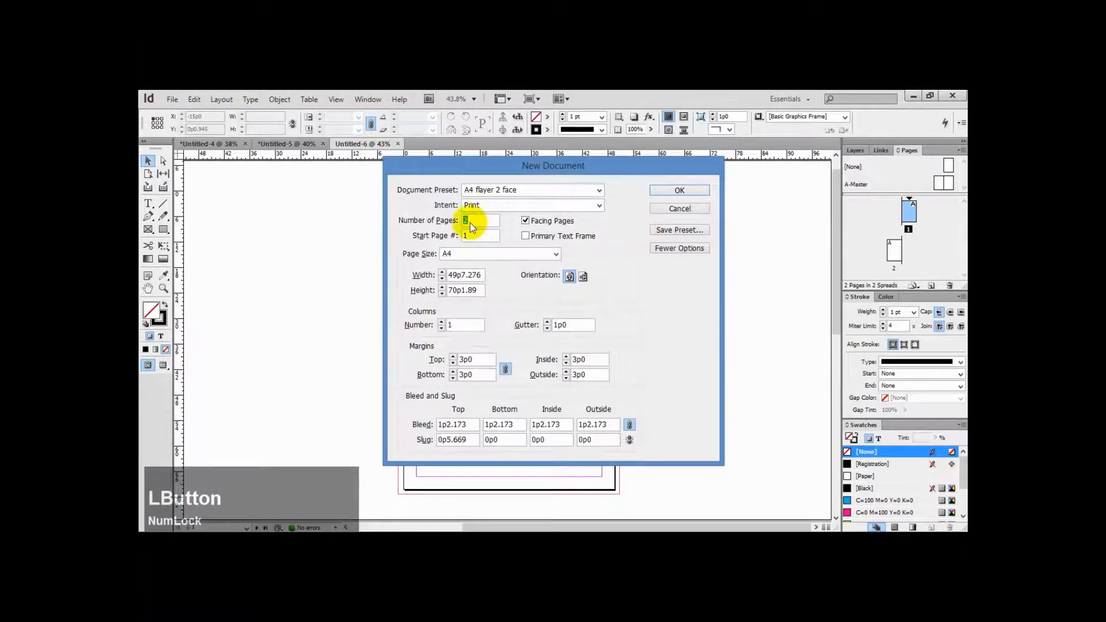
double_click(461, 275)
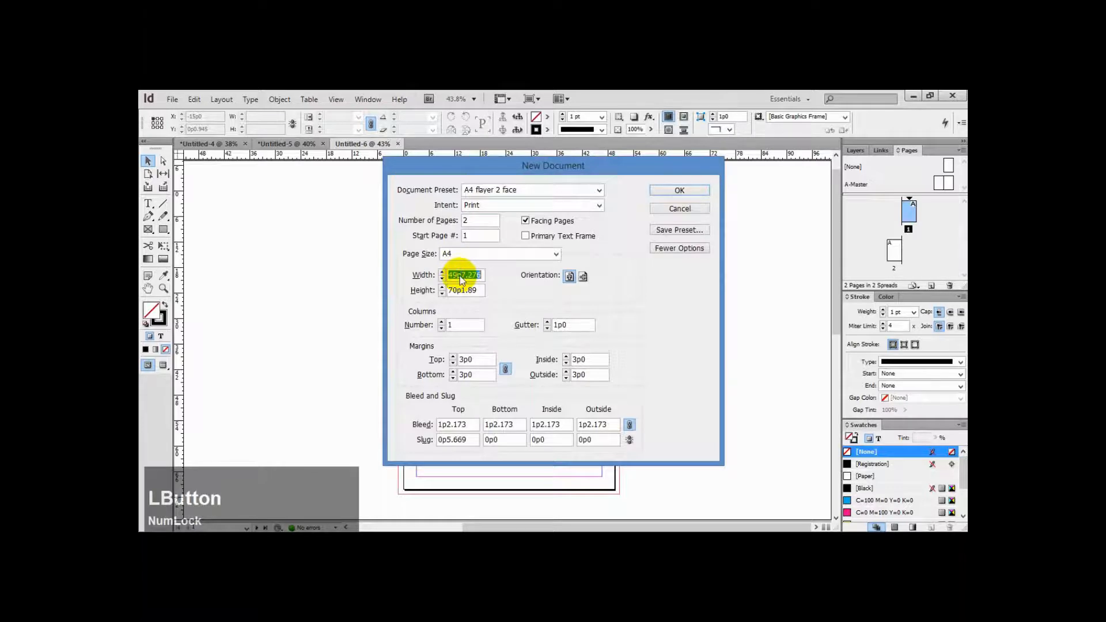
text(5c)
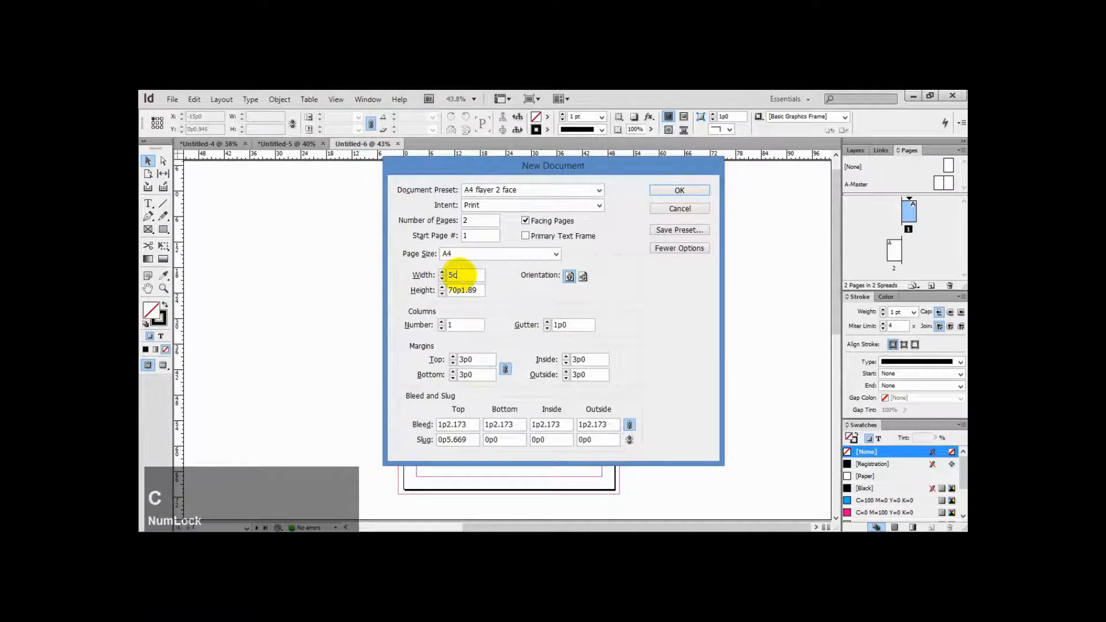
key(BackSpace)
key(BackSpace)
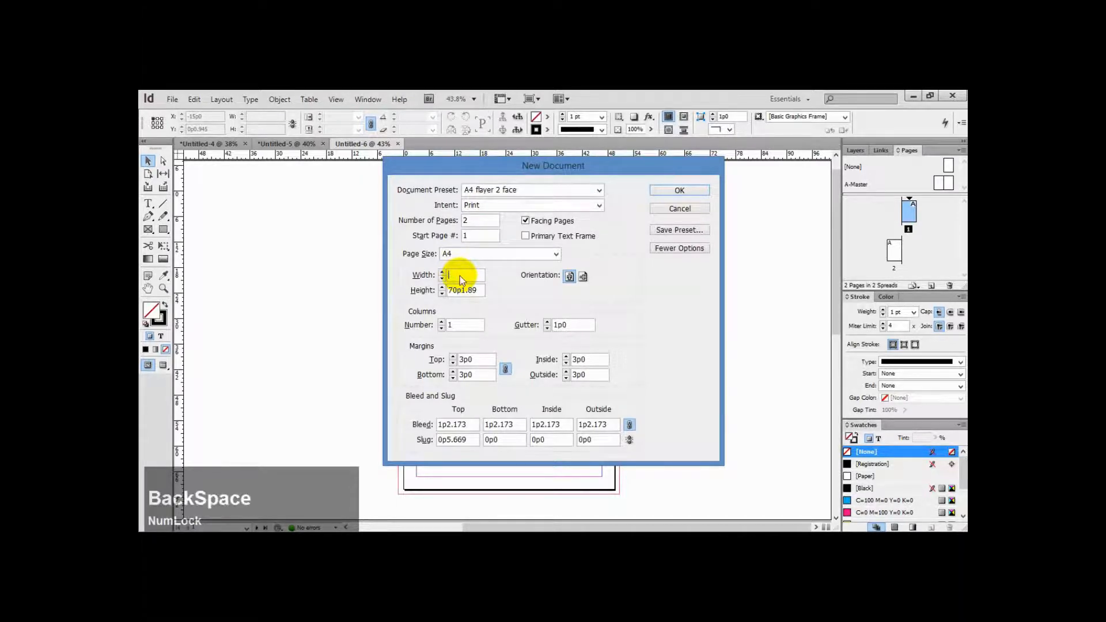
text(9cm)
key(Tab)
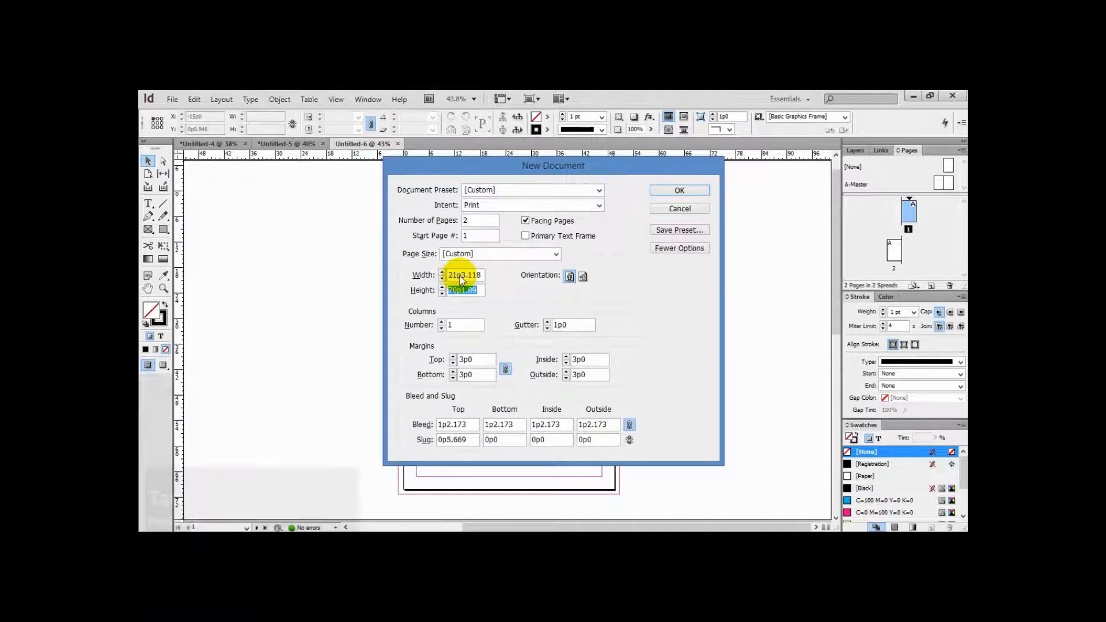
Set the page height to 5cm and the top bleed to 5mm
text(5cm)
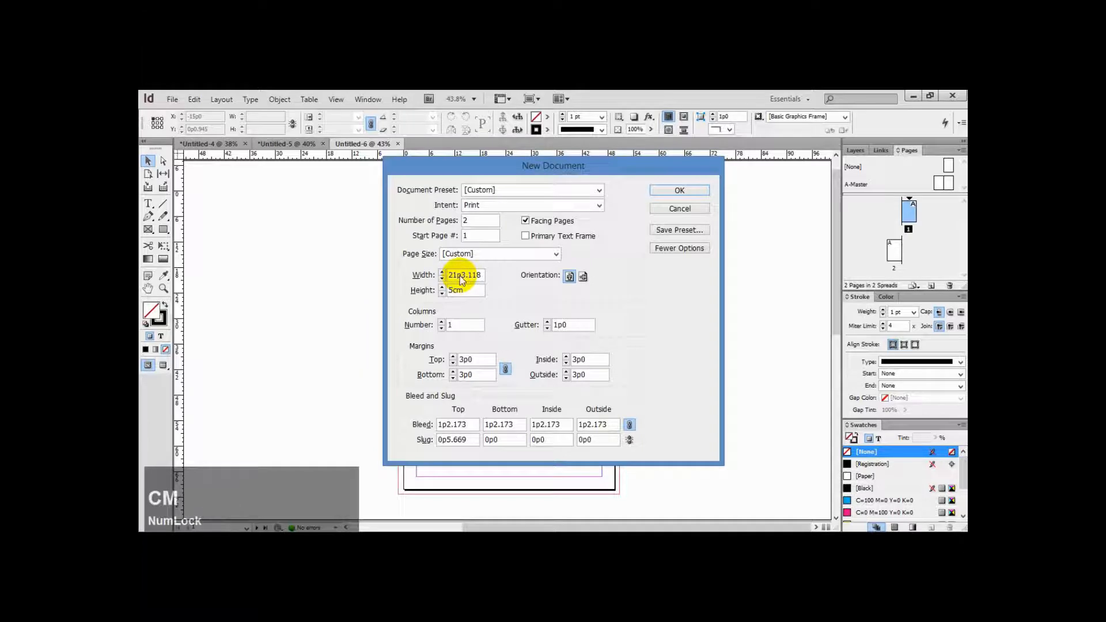
key(Tab)
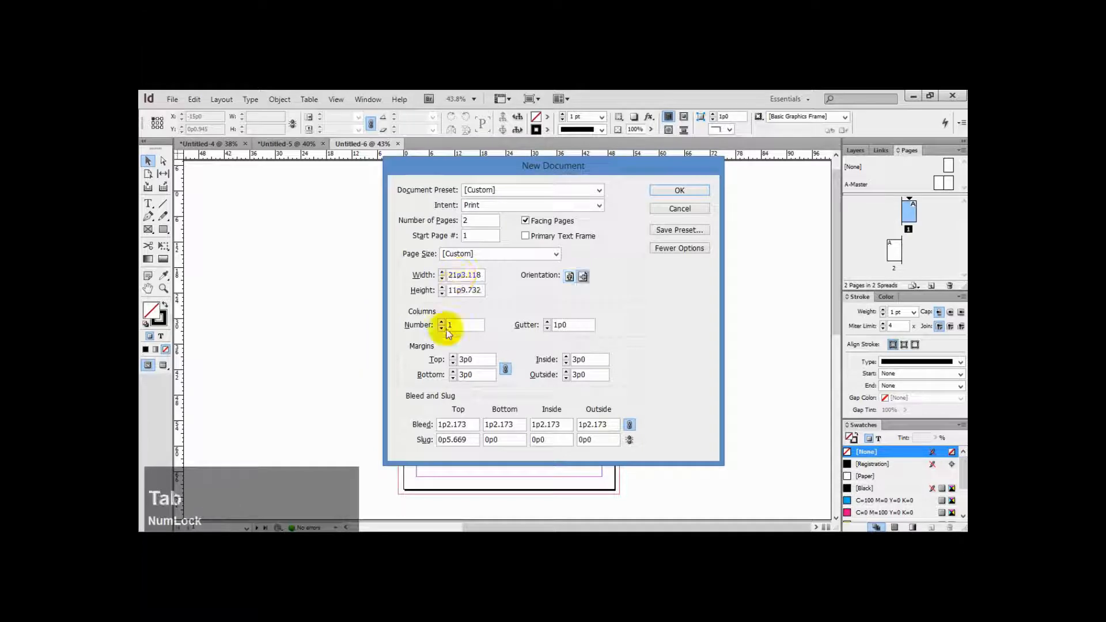
drag(464, 424, 428, 429)
text(5)
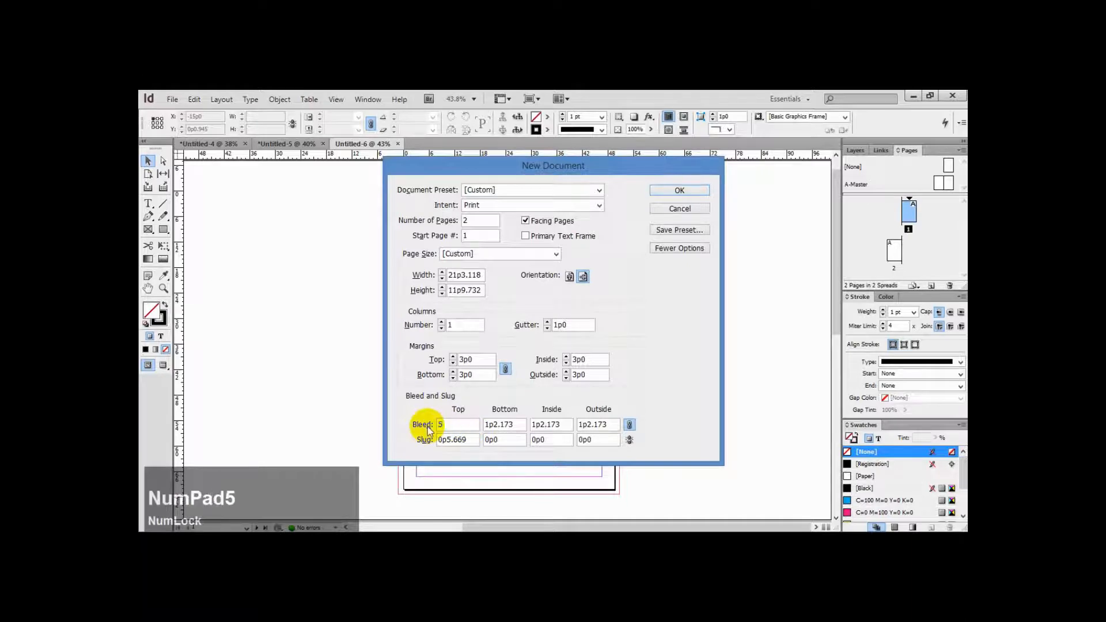
text(mm)
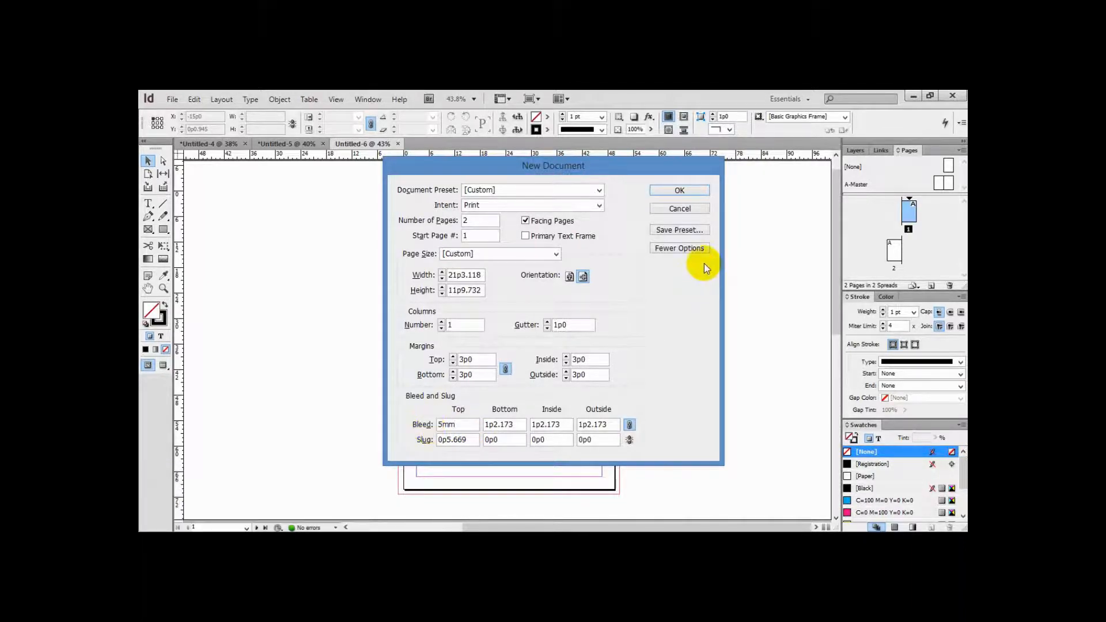
Save the settings as a document preset named "bc 9x5cm" and create the document
click(690, 231)
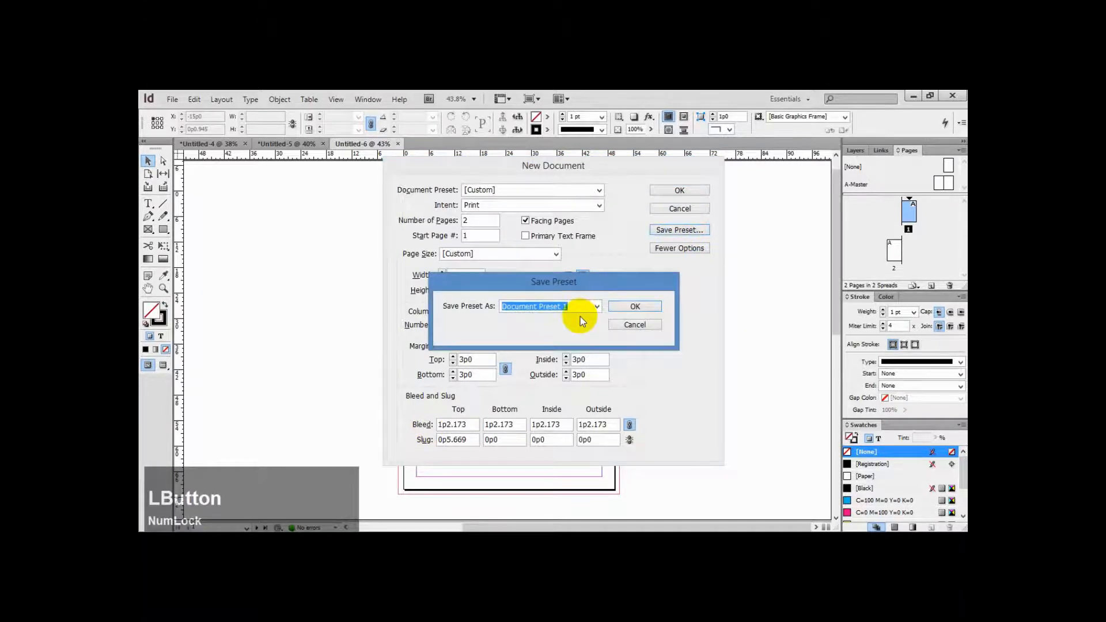
text(bc)
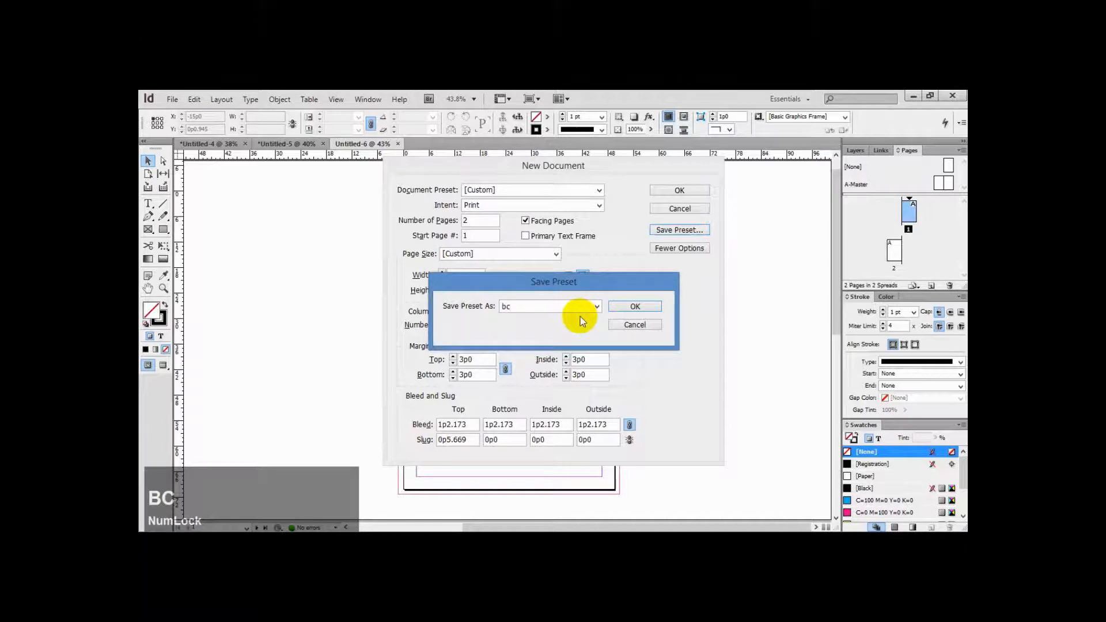
text( 9x5cm)
click(625, 308)
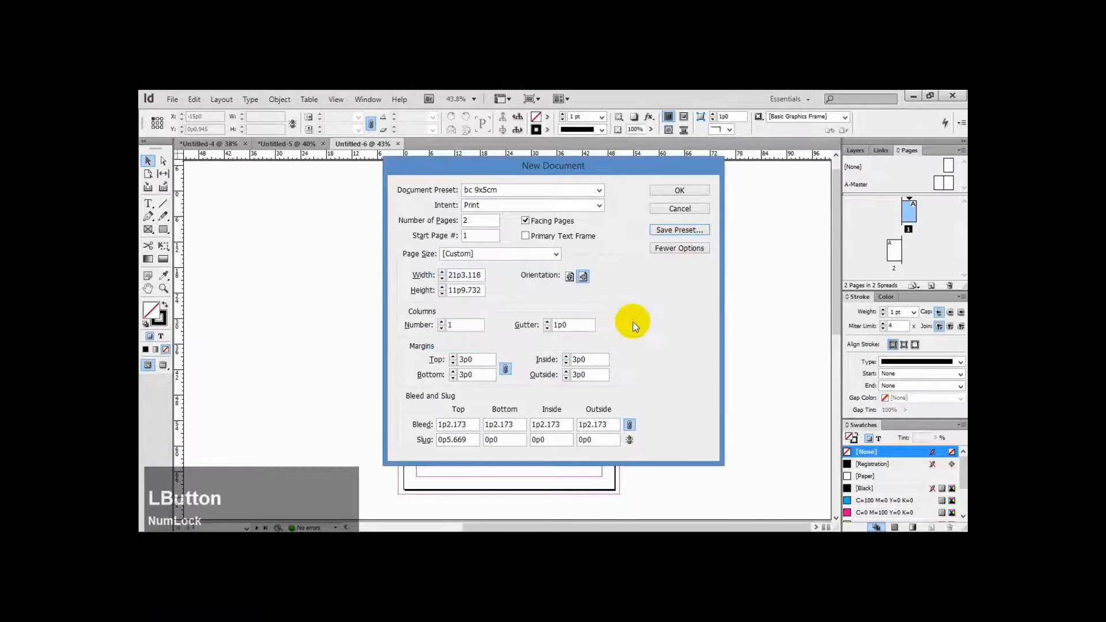
click(678, 191)
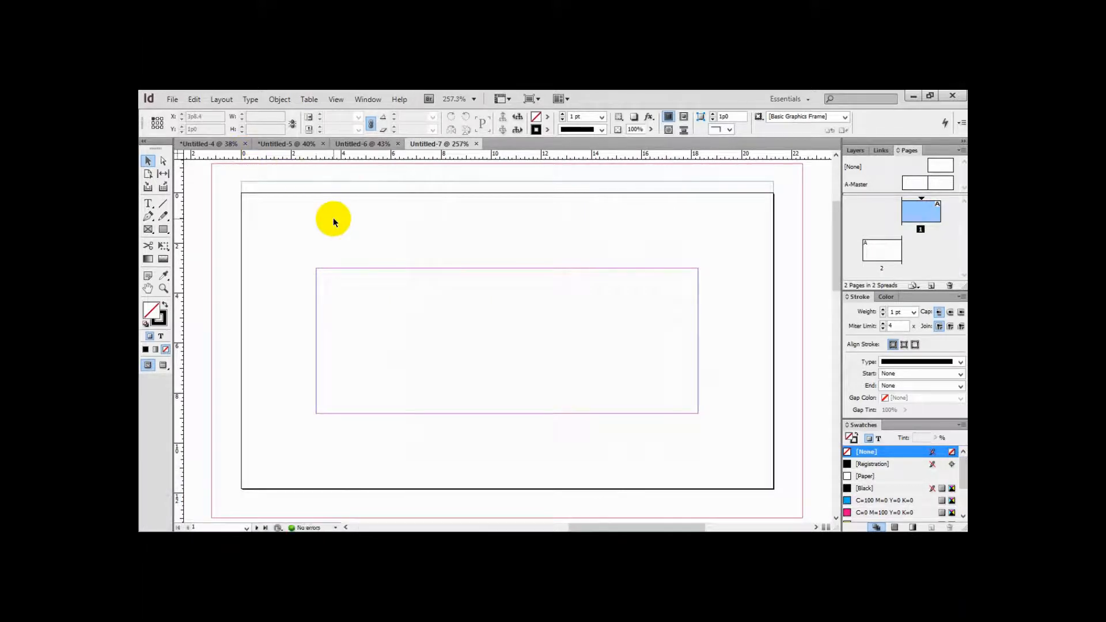
Create another new document from the "bc 9x5cm" preset with the bleed set to 0 on all sides
key(ctrl+minus)
key(ctrl+minus)
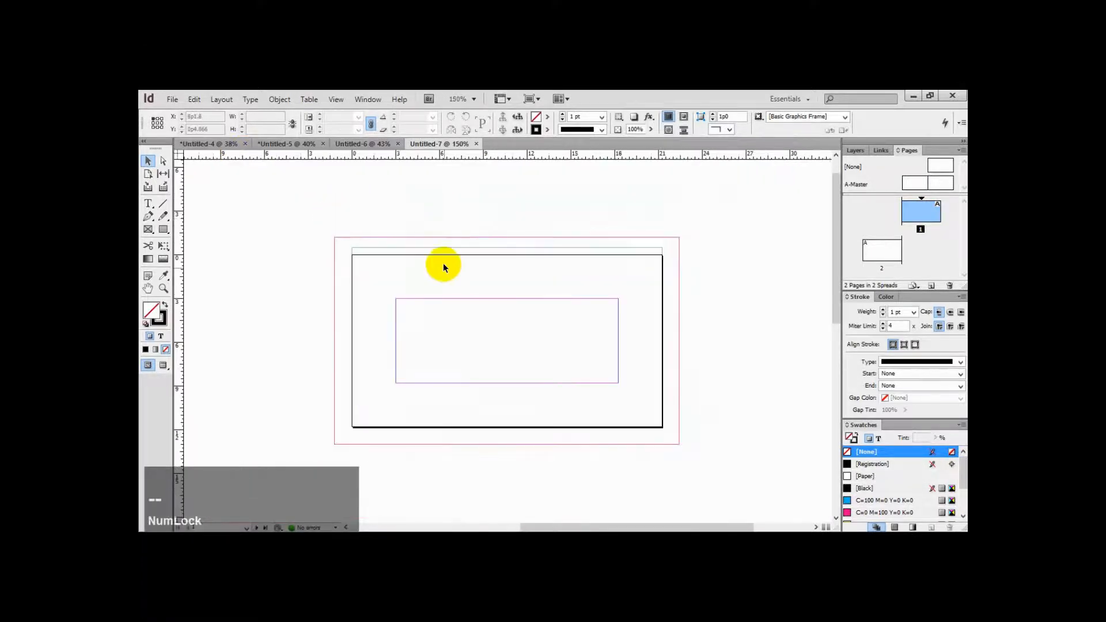
scroll(464, 306, down, 2)
scroll(464, 306, down, 6)
scroll(464, 306, up, 5)
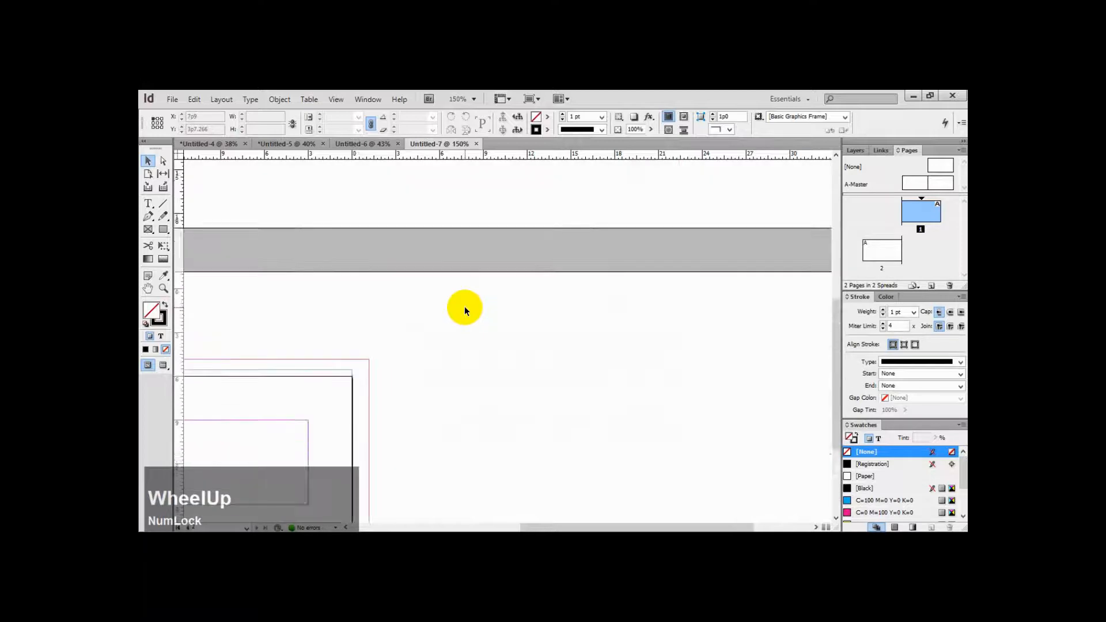
scroll(464, 306, up, 3)
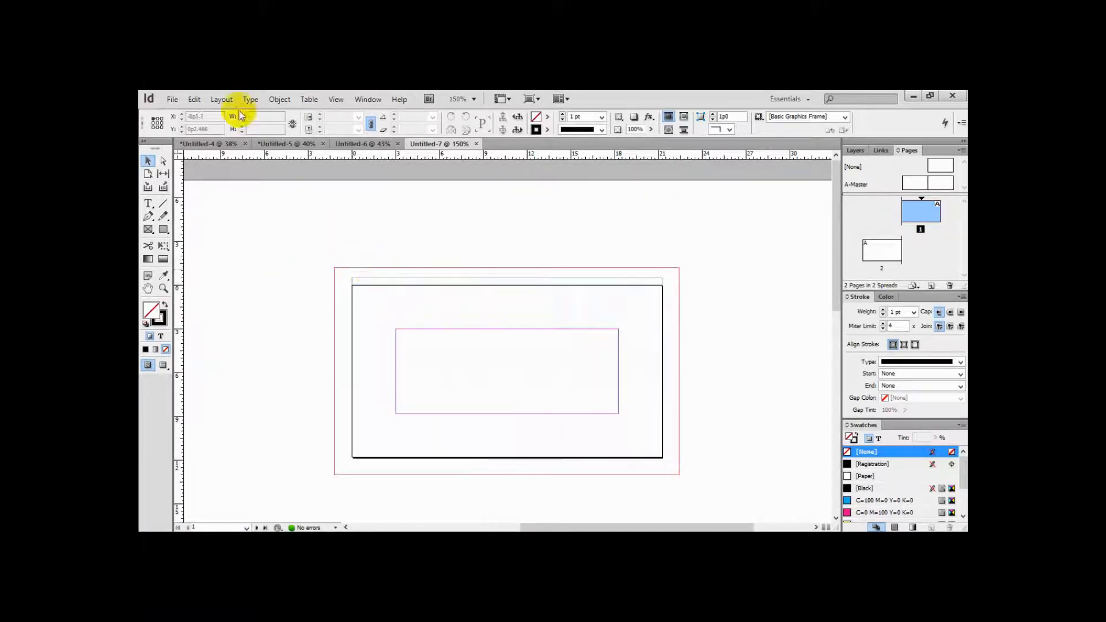
click(173, 100)
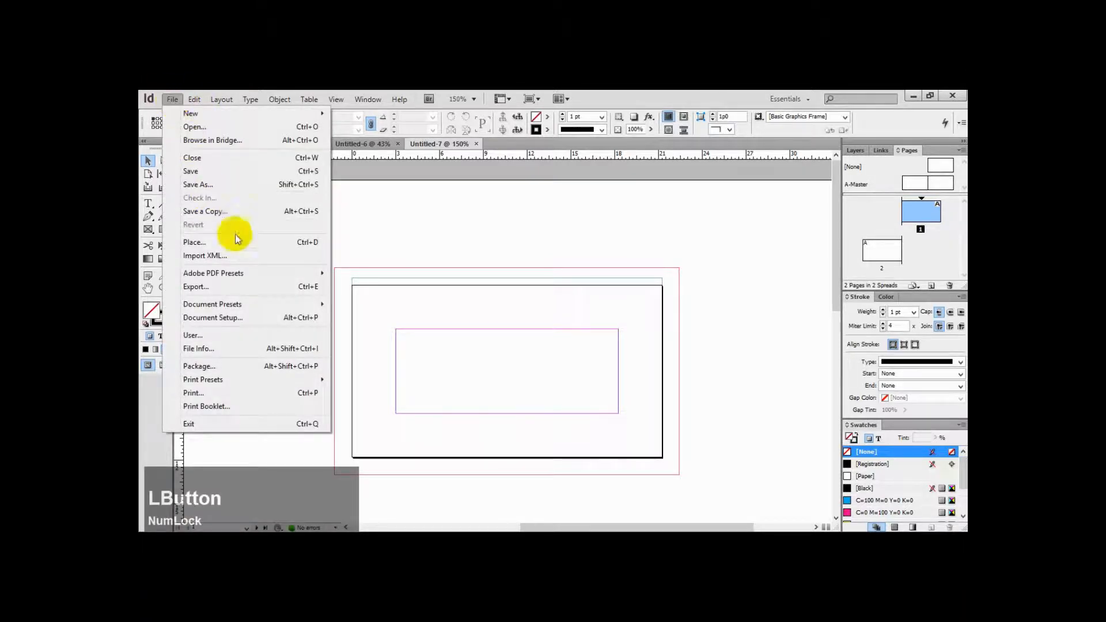
mouse_move(254, 305)
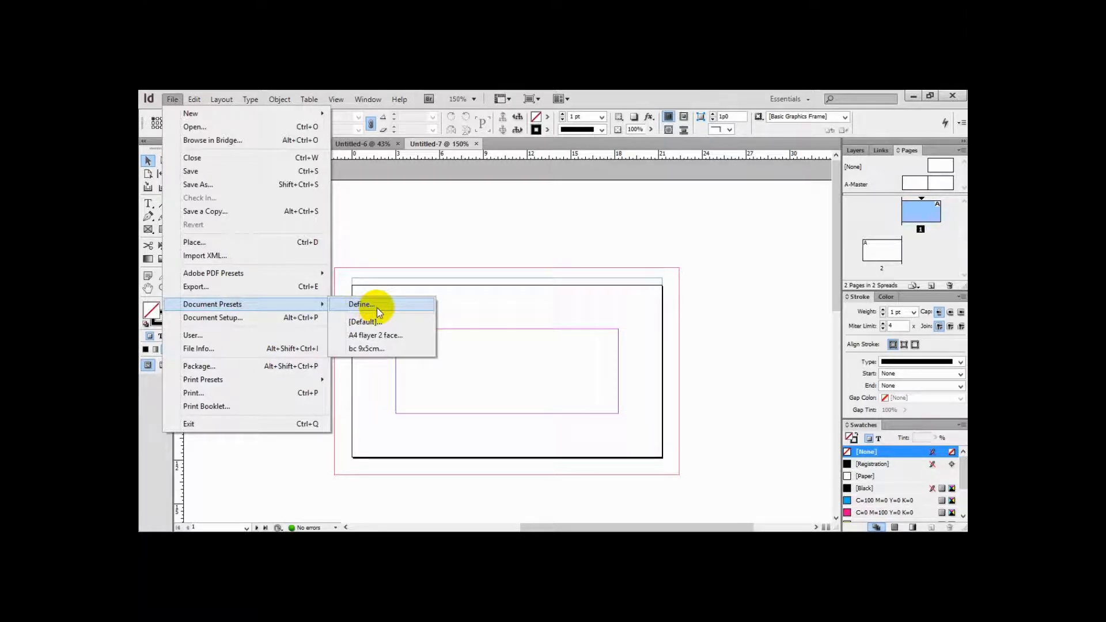
click(389, 349)
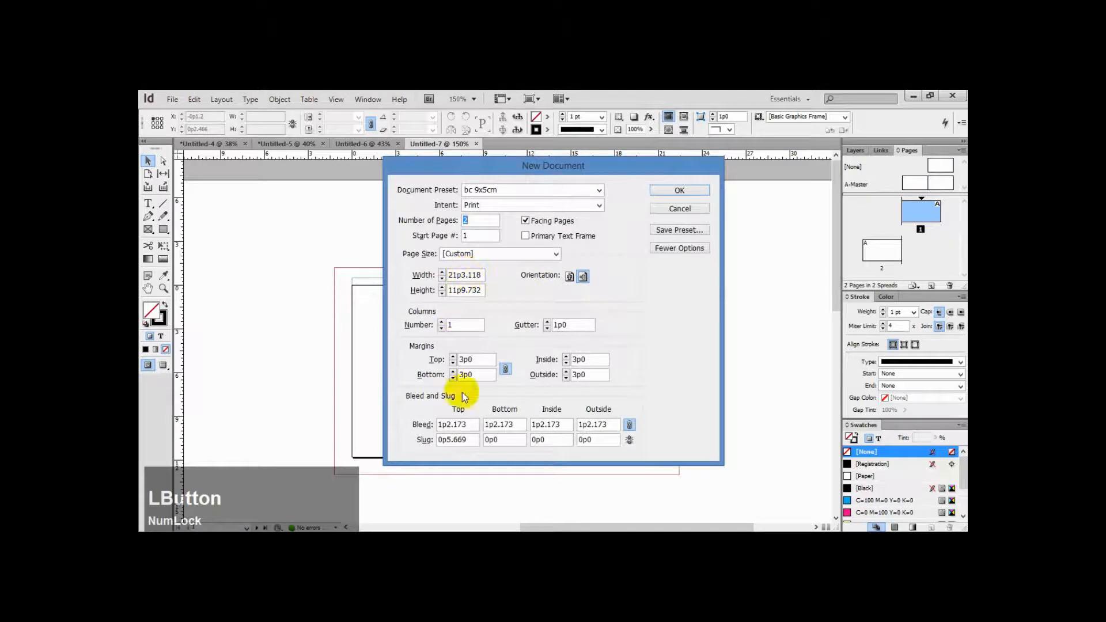
drag(467, 424, 392, 425)
text(0)
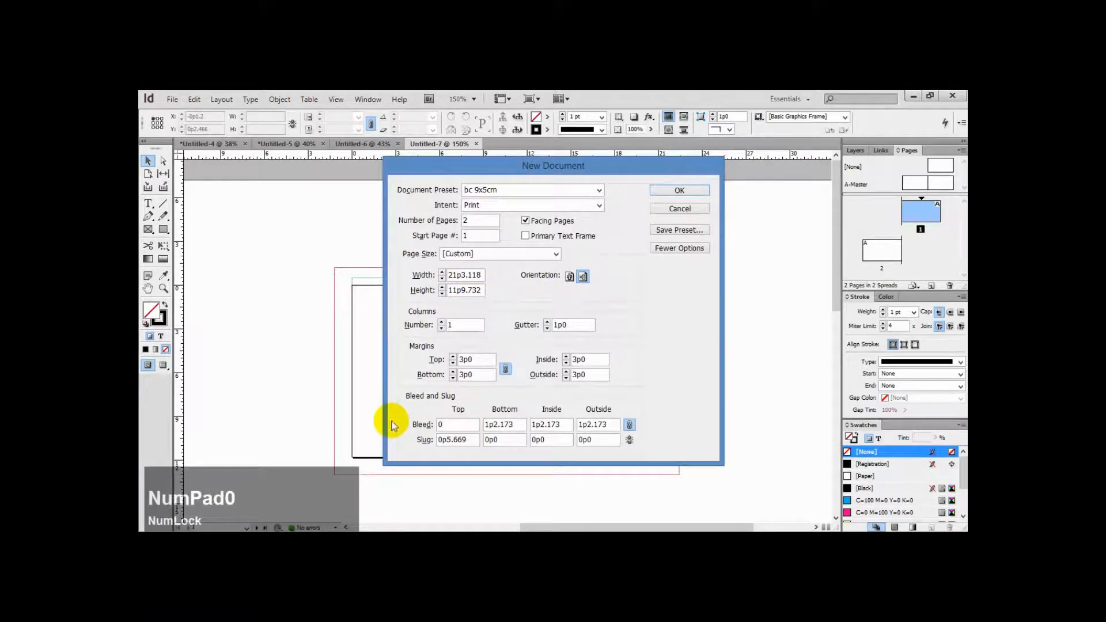
click(609, 425)
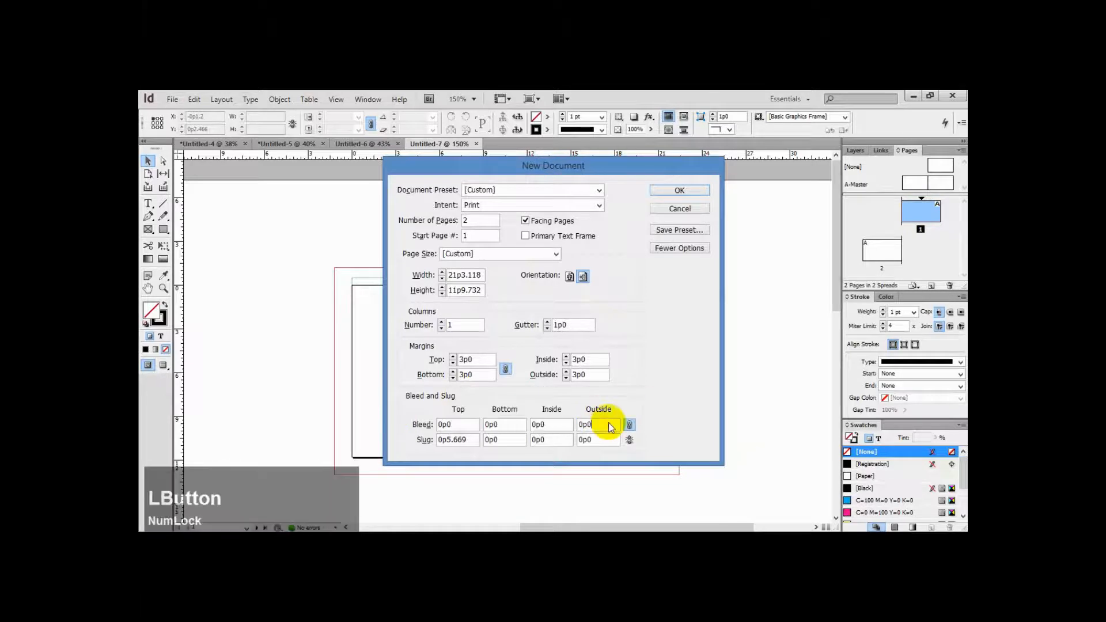
click(685, 189)
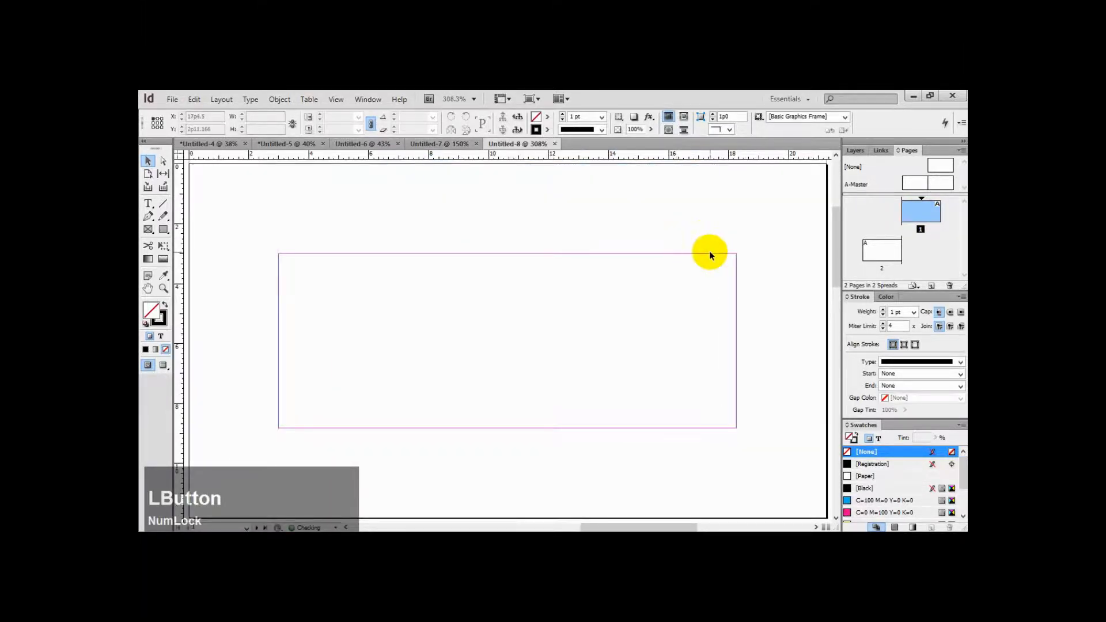
Create a new document from the "bc 9x5cm" preset with all margins set to 0
key(ctrl+minus)
key(ctrl+minus)
key(ctrl+minus)
key(ctrl+minus)
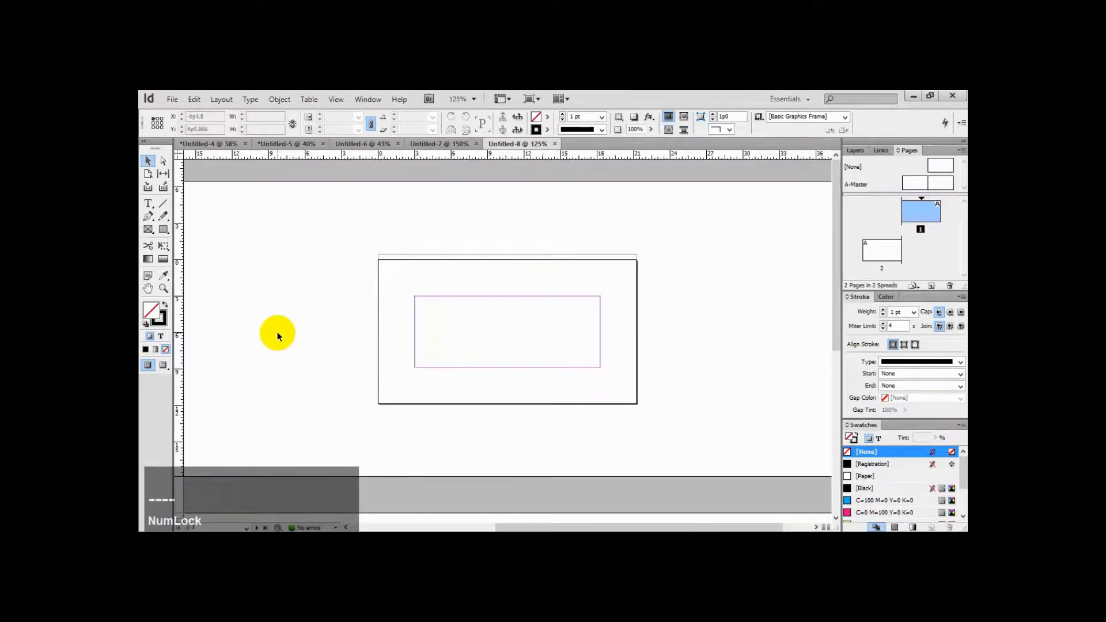
drag(365, 254, 378, 299)
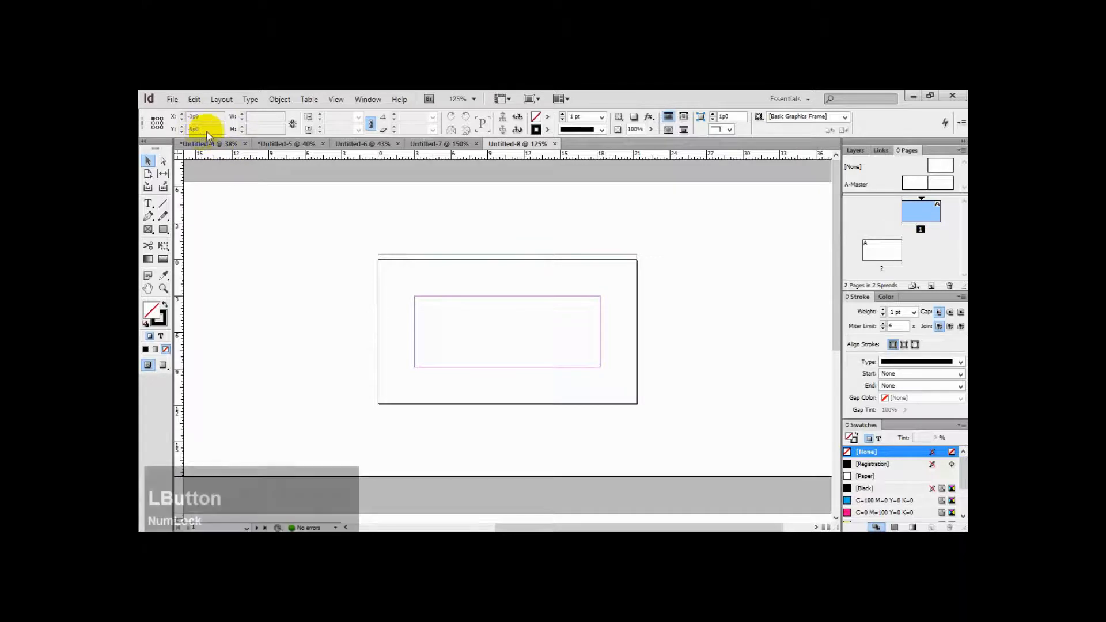
click(193, 101)
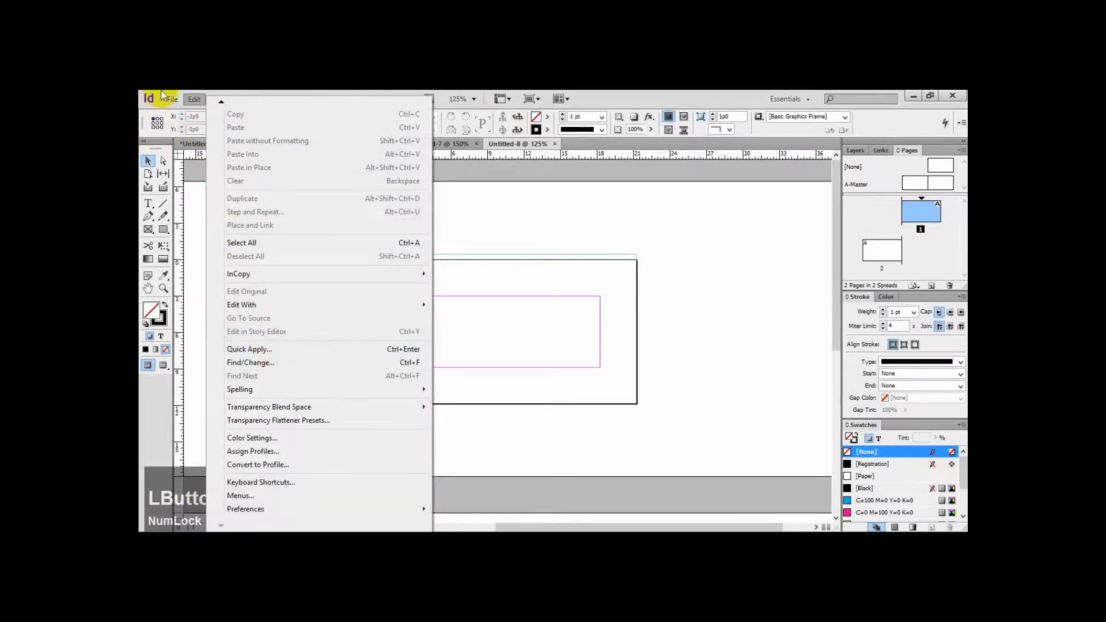
mouse_move(172, 99)
mouse_move(236, 305)
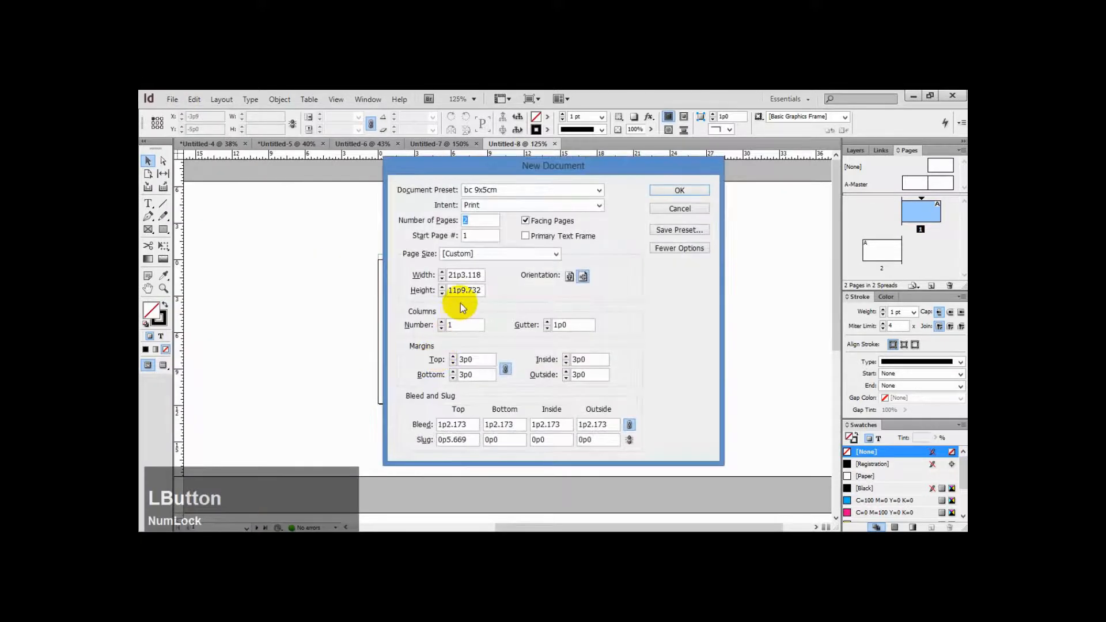
double_click(477, 363)
drag(477, 365, 453, 362)
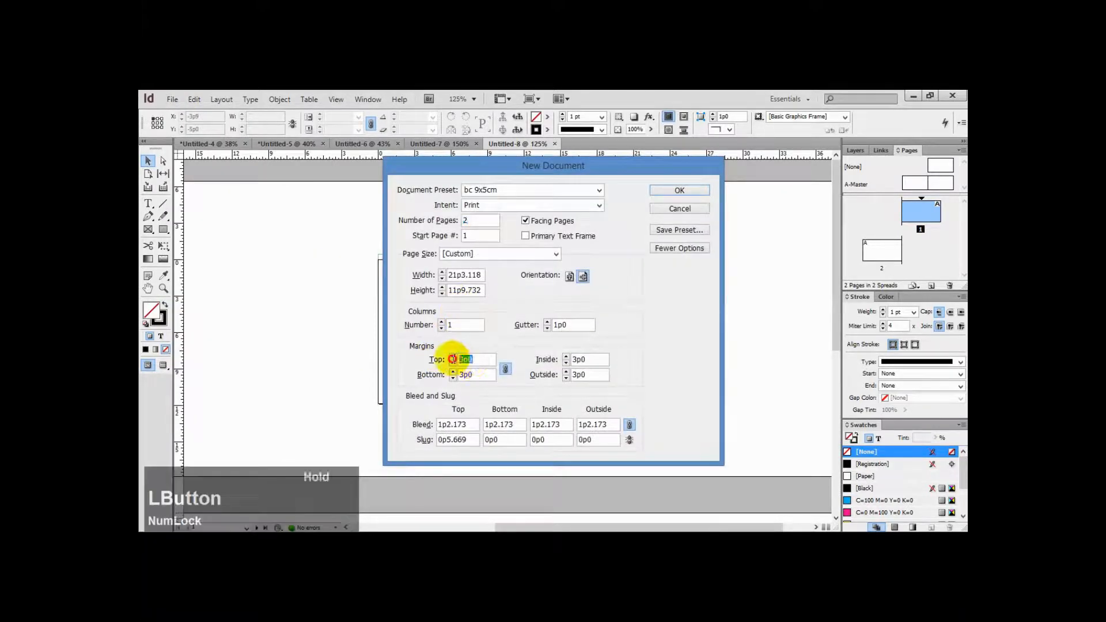
text(0)
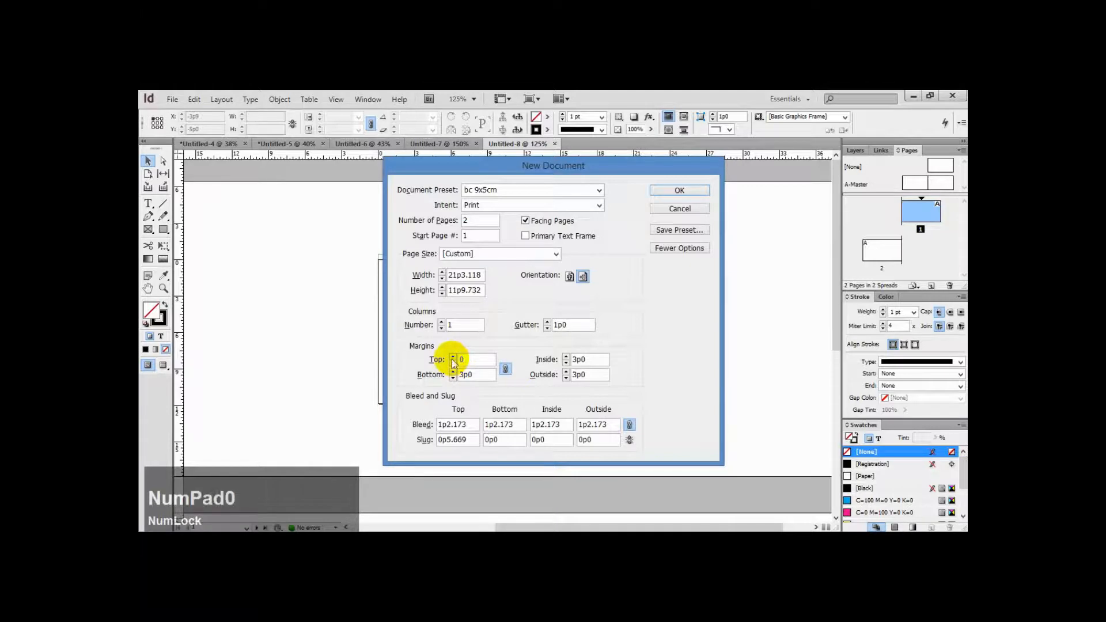
key(Tab)
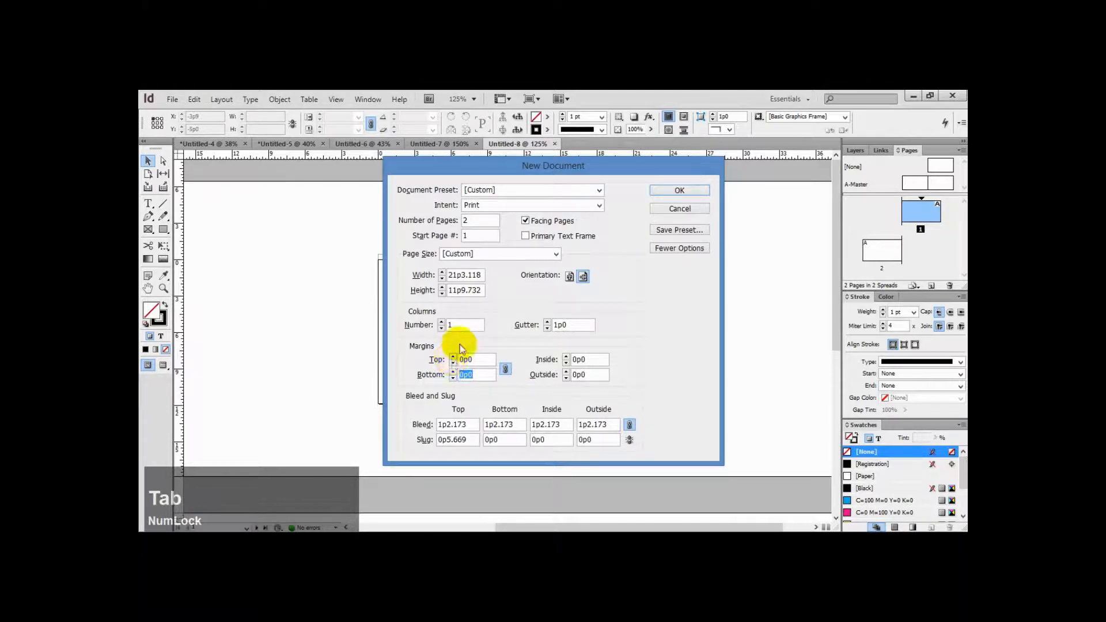
click(680, 189)
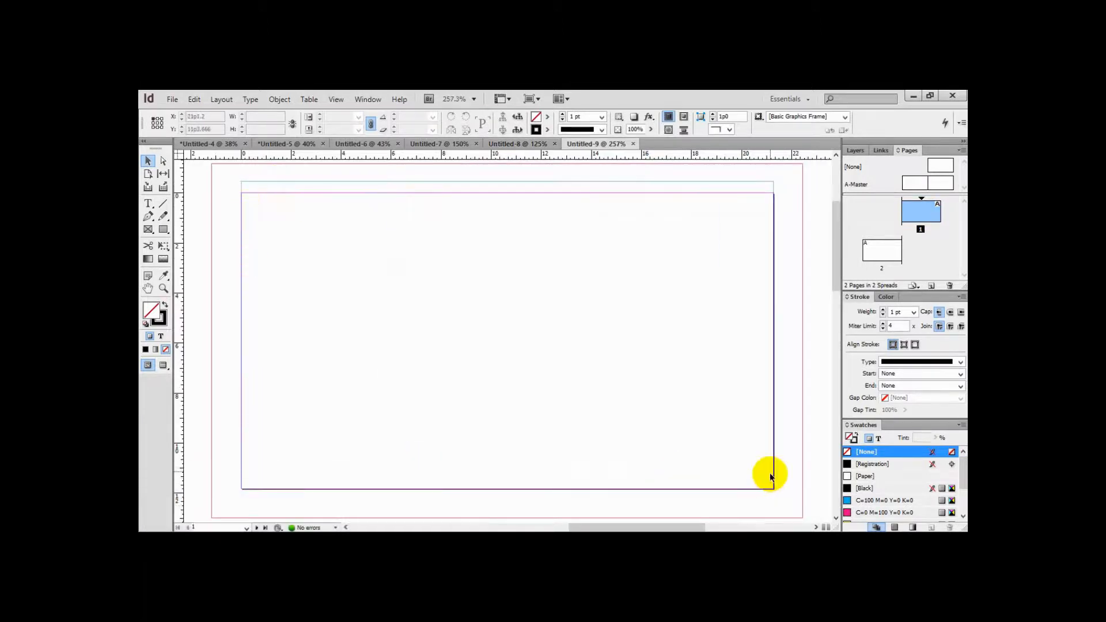
Open the document presets manager and review the "A4 flayer 2 face" preset's settings without changing them
drag(770, 198, 240, 490)
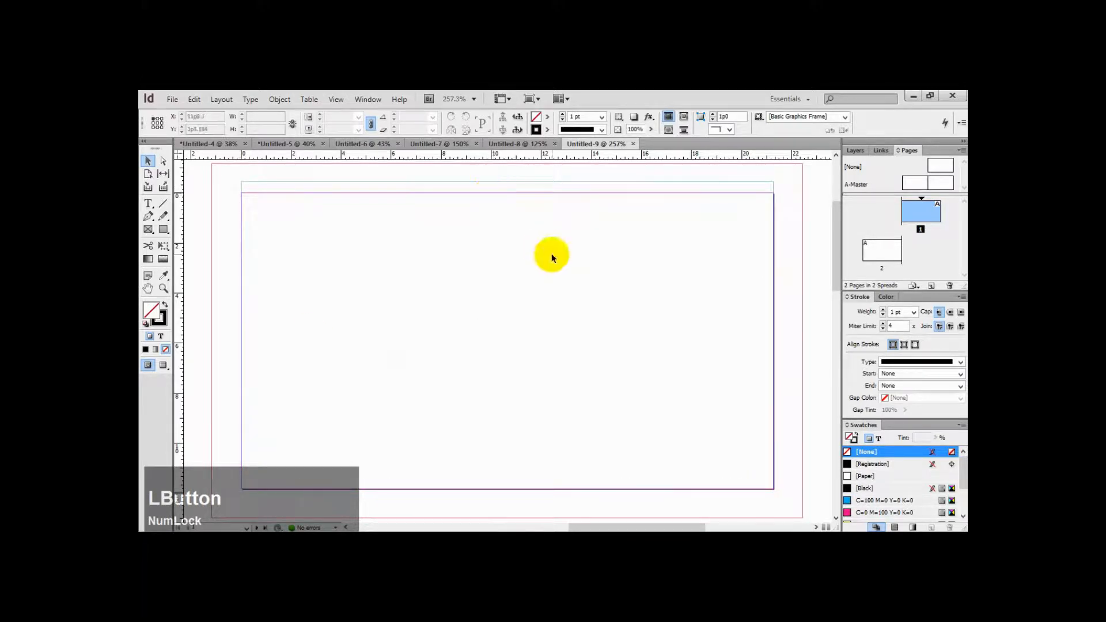
key(ctrl+minus)
key(ctrl+minus)
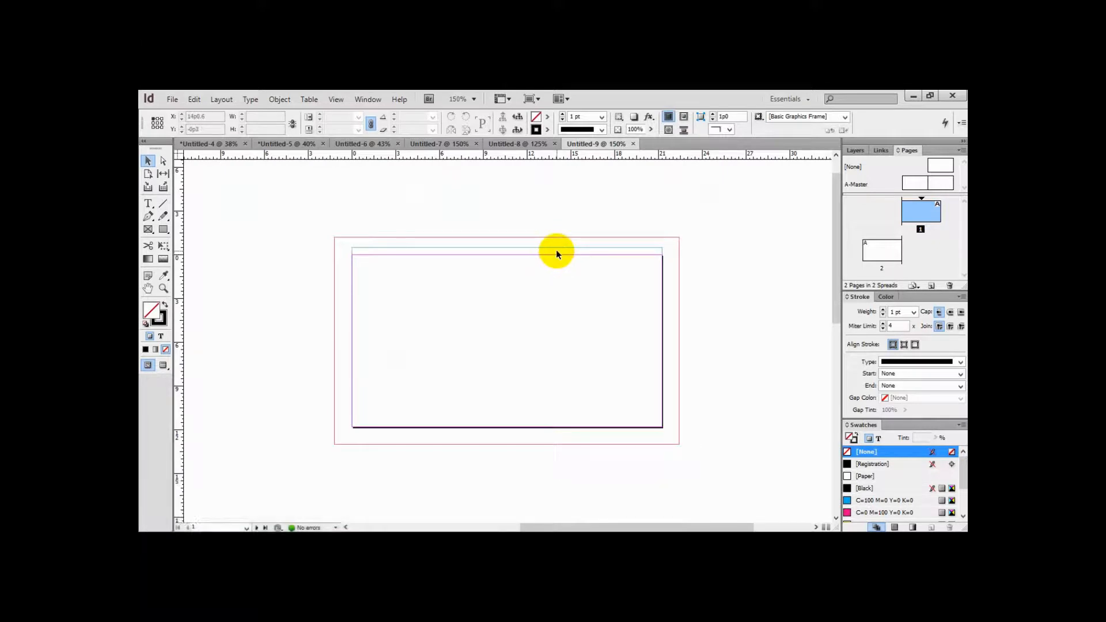
click(172, 100)
mouse_move(247, 301)
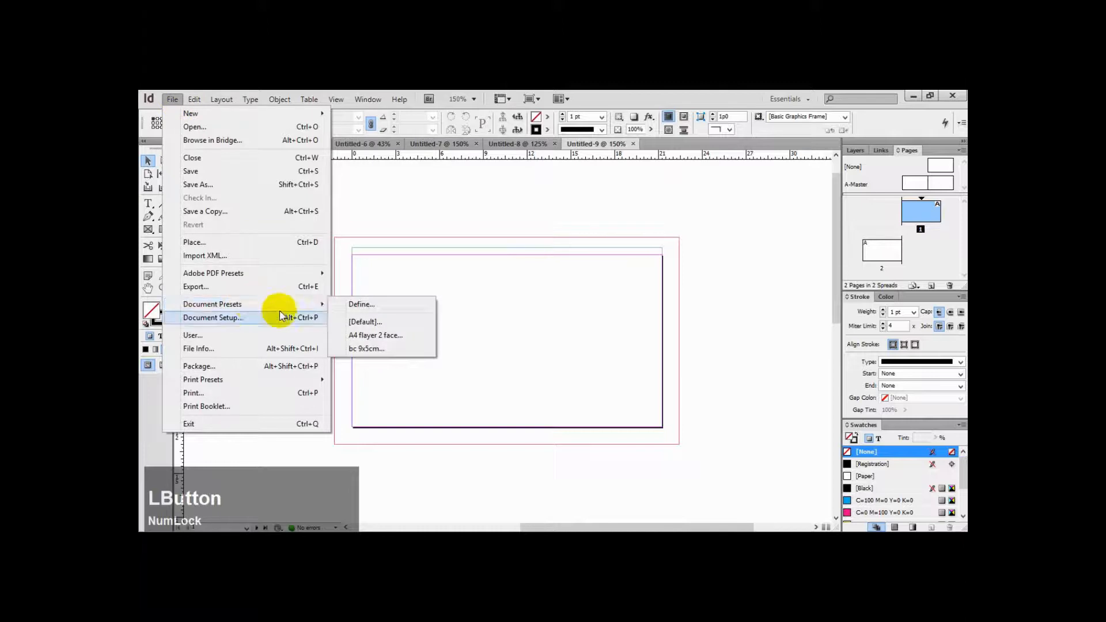
click(412, 305)
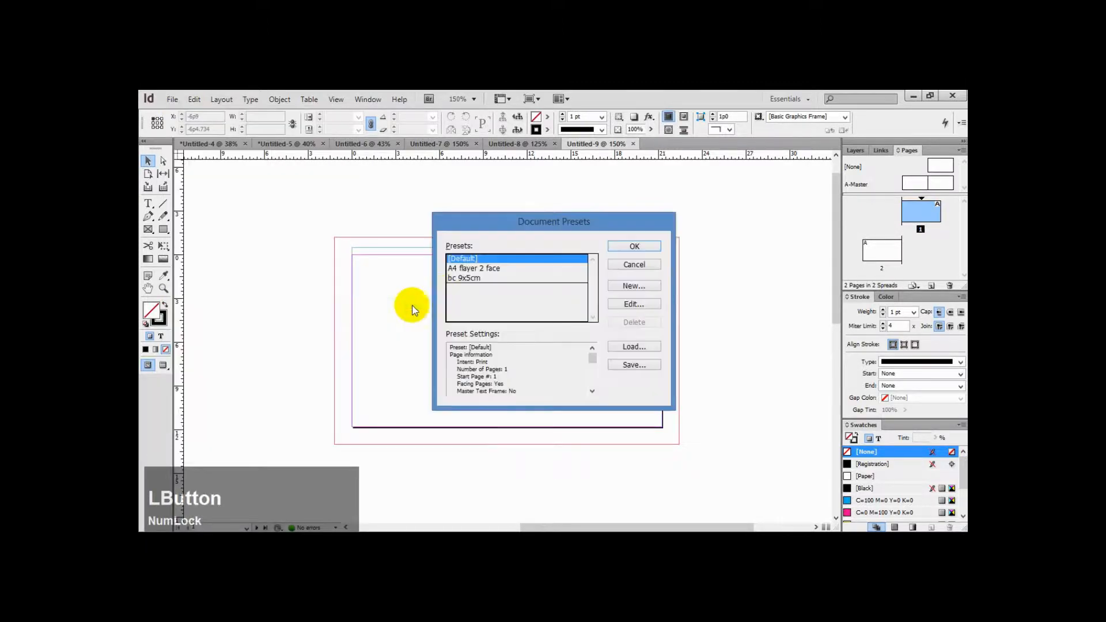
click(490, 272)
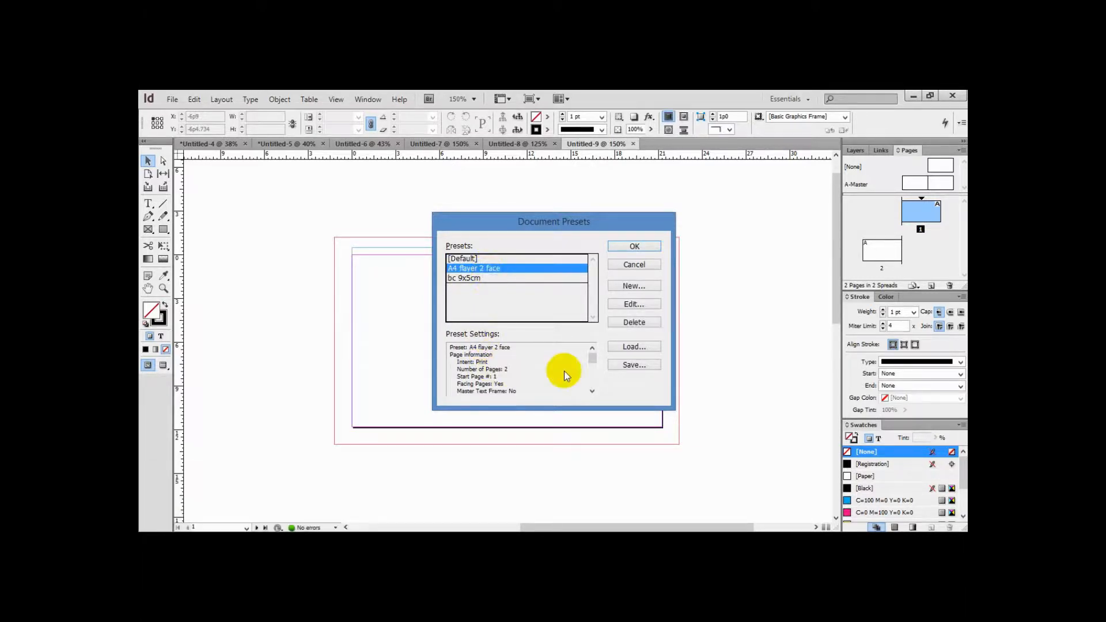
drag(593, 355, 593, 332)
click(641, 306)
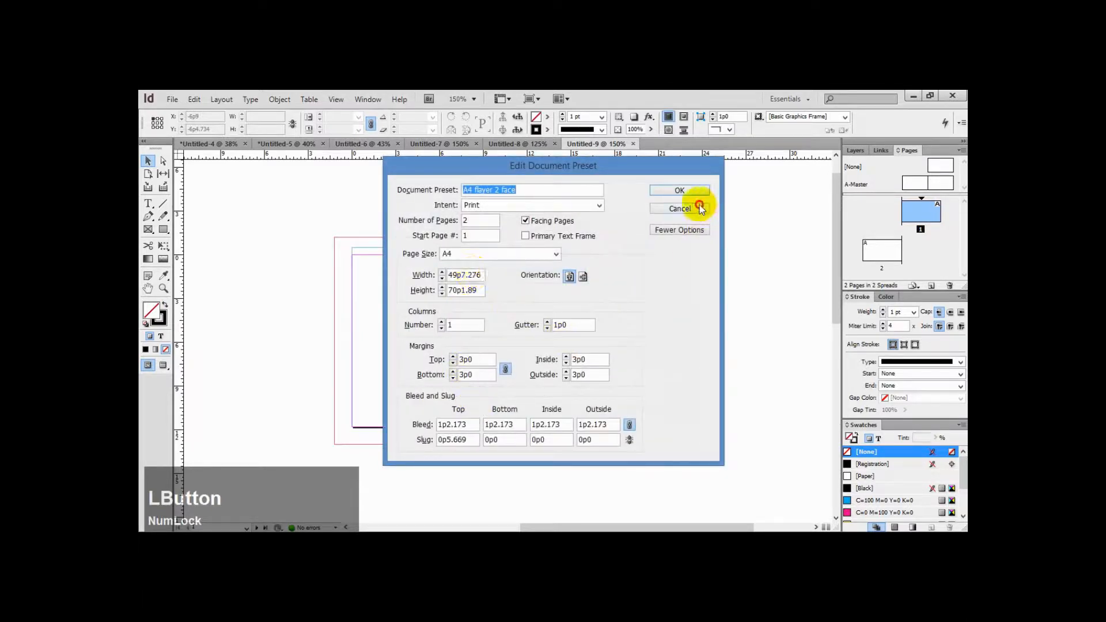
click(699, 208)
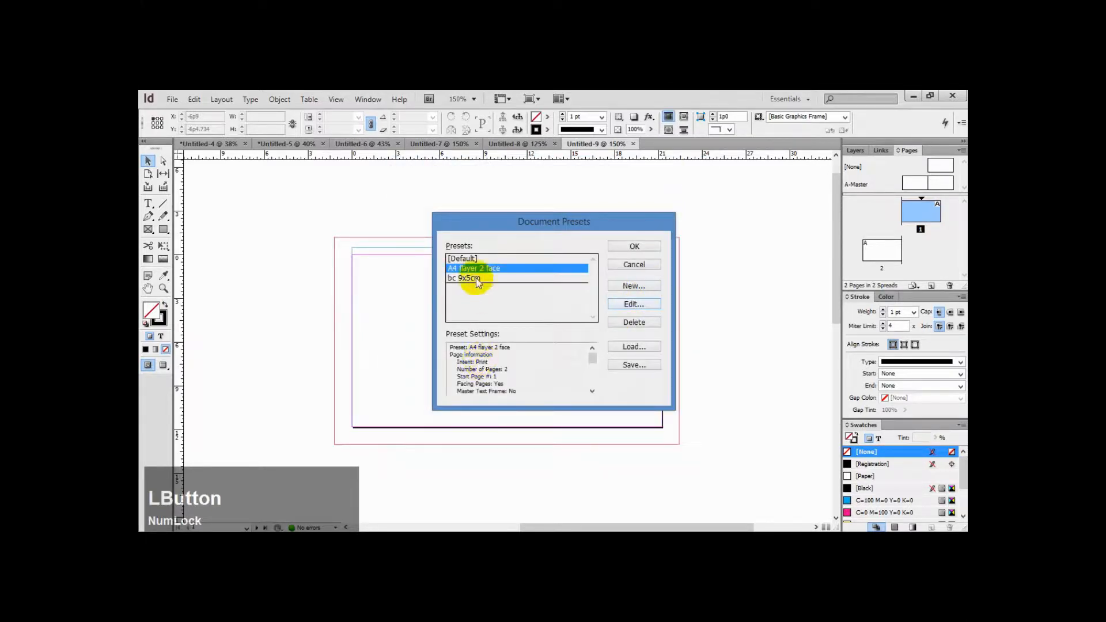
Open the "bc 9x5cm" preset for editing, inspect its page size, and close the presets manager without changes
click(476, 279)
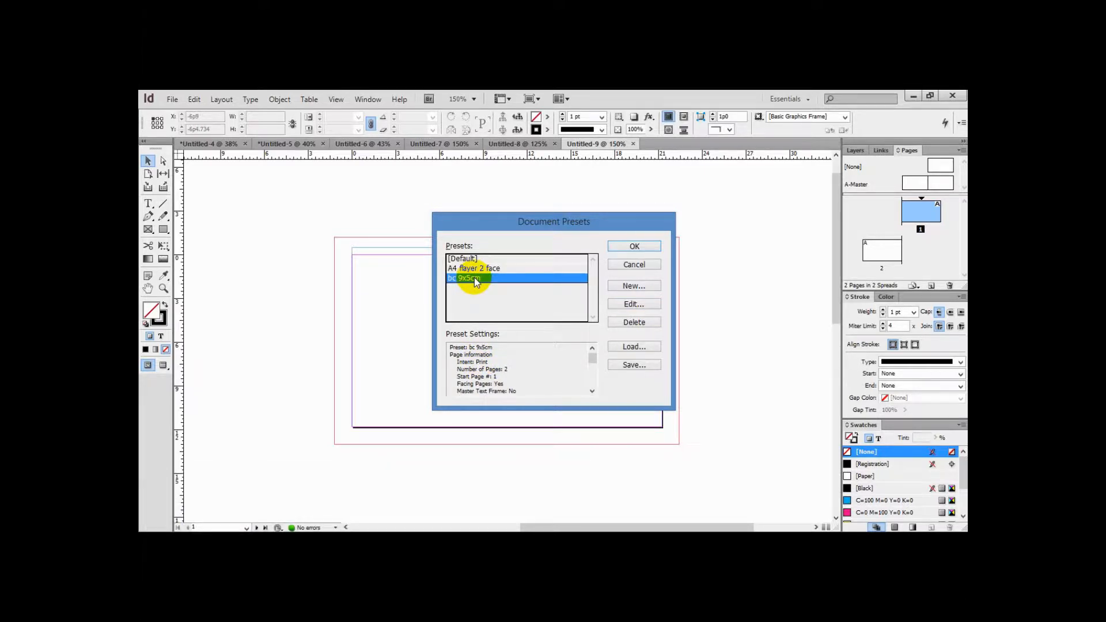
click(636, 304)
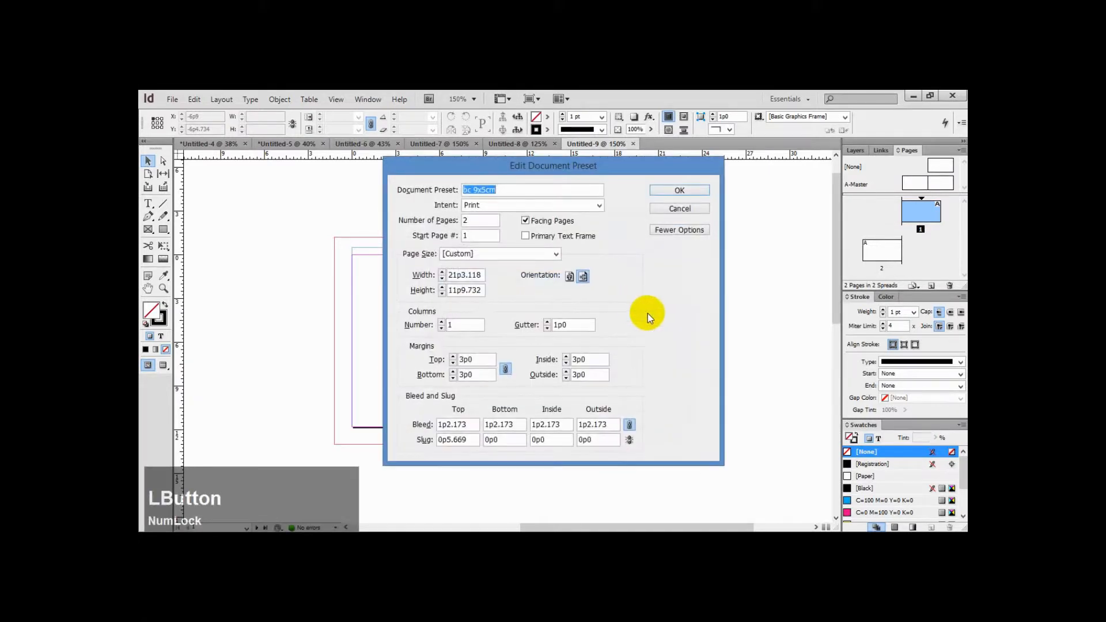
click(483, 250)
click(482, 250)
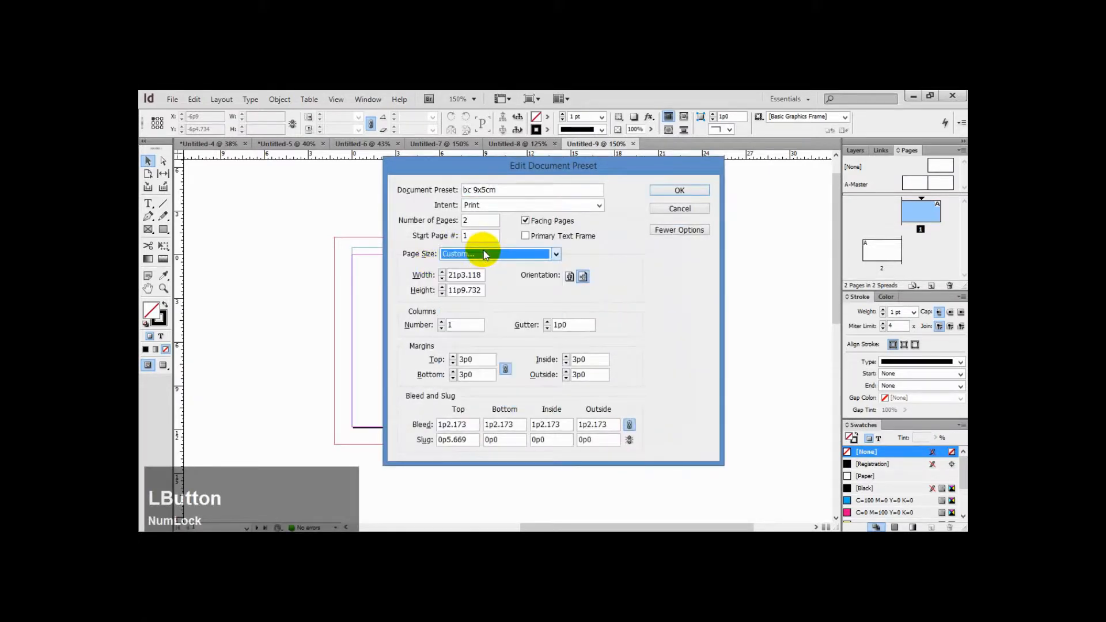
click(668, 209)
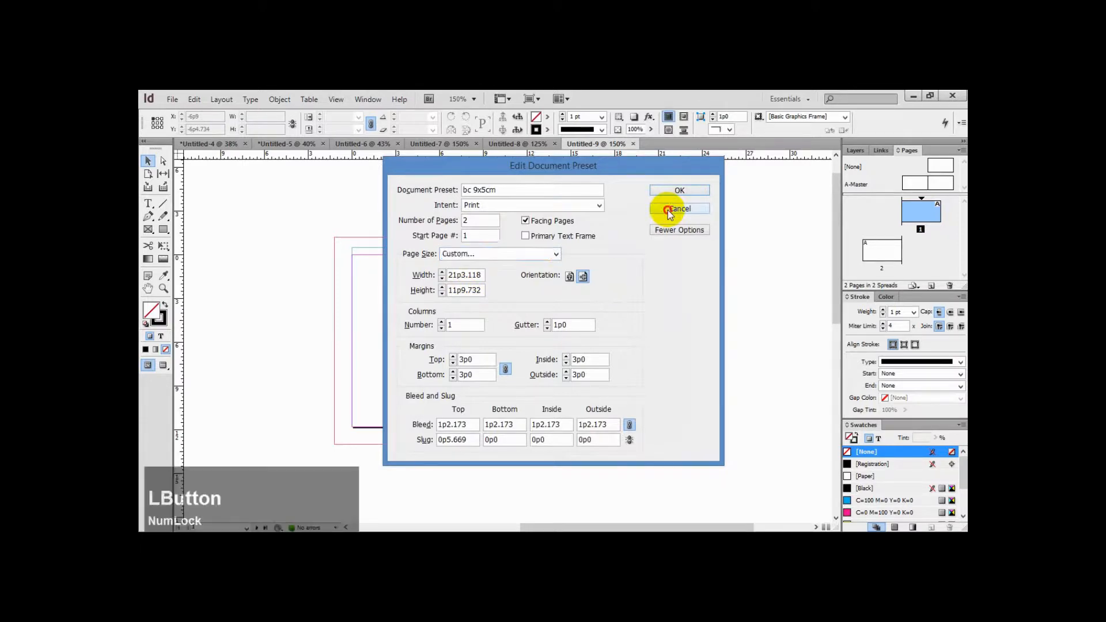
click(623, 265)
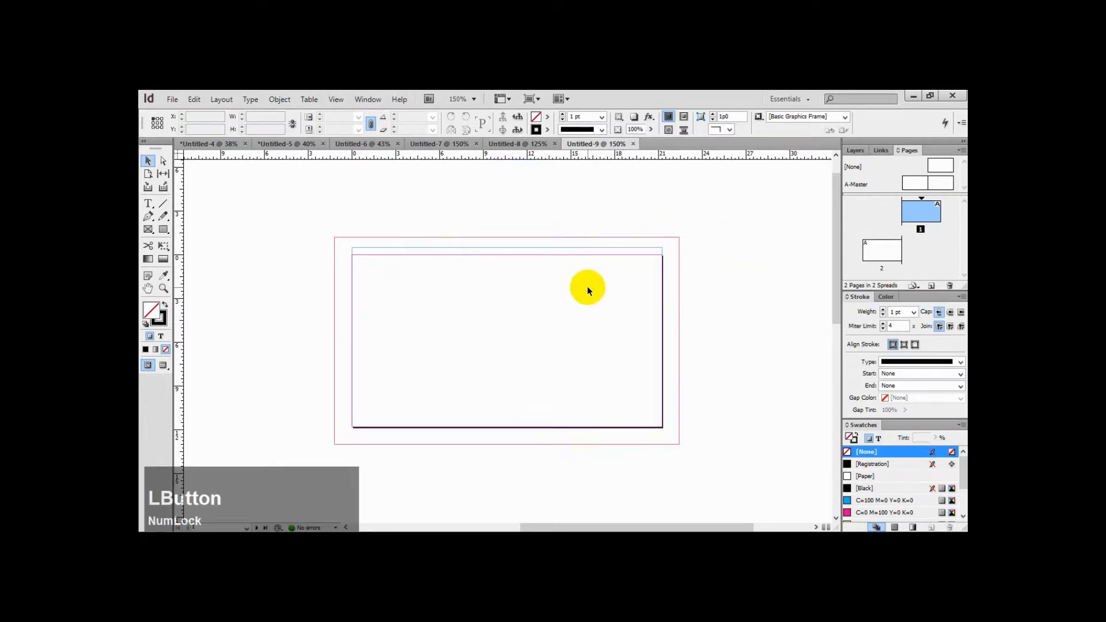
Use the Page tool to switch the first page's orientation to portrait
scroll(402, 341, down, 6)
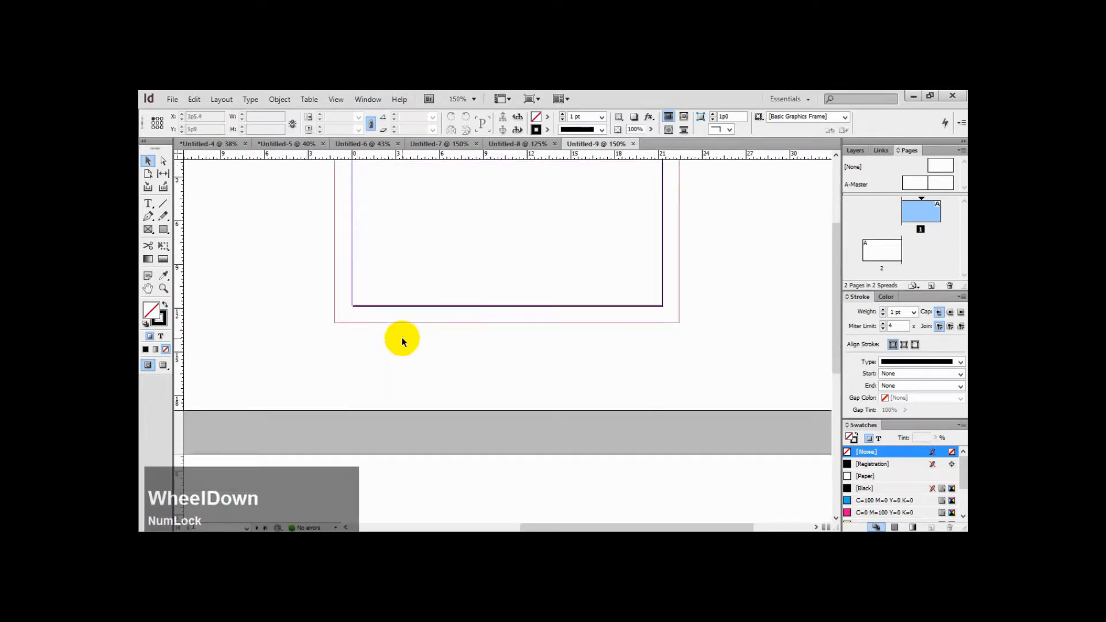
scroll(402, 341, up, 2)
scroll(402, 336, up, 5)
drag(304, 231, 718, 506)
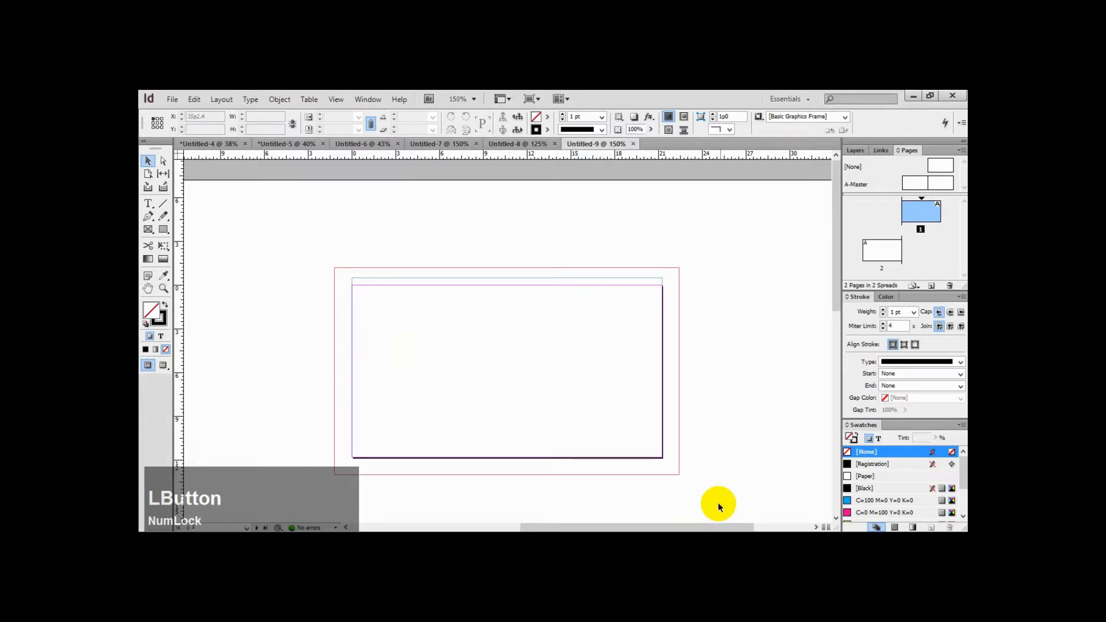
click(147, 174)
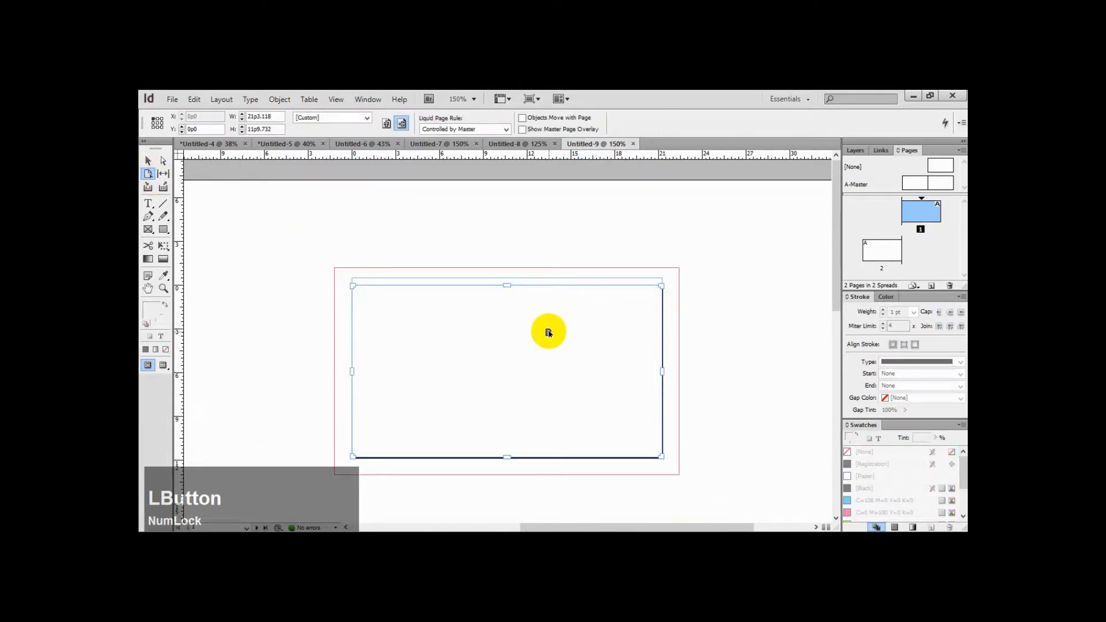
click(386, 123)
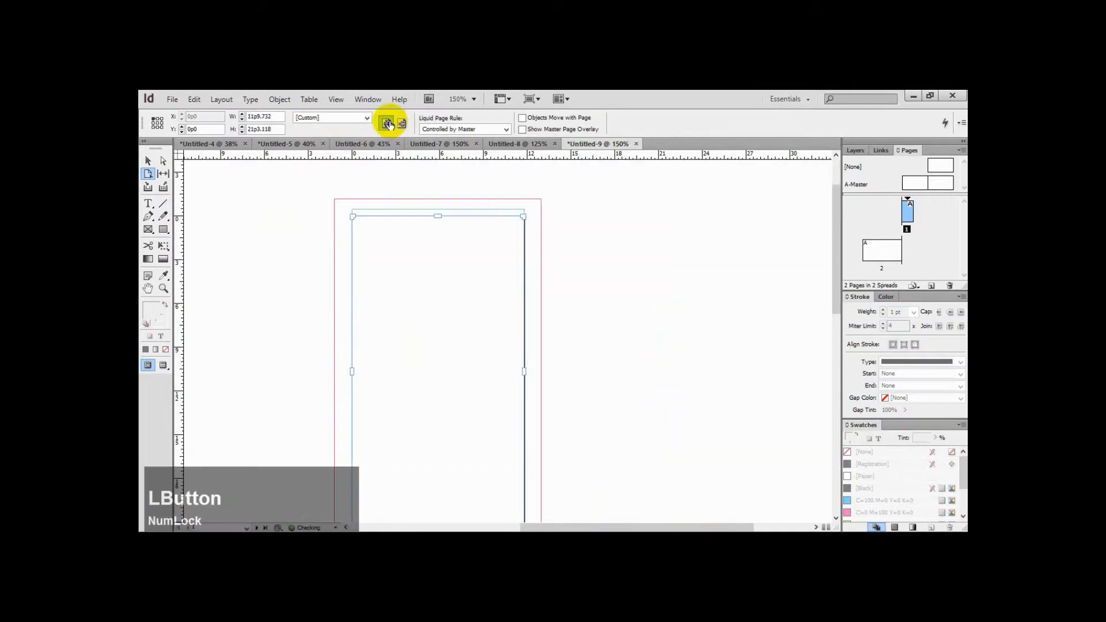
click(148, 160)
Zoom out to examine both pages of the document and their different orientations
scroll(556, 335, down, 6)
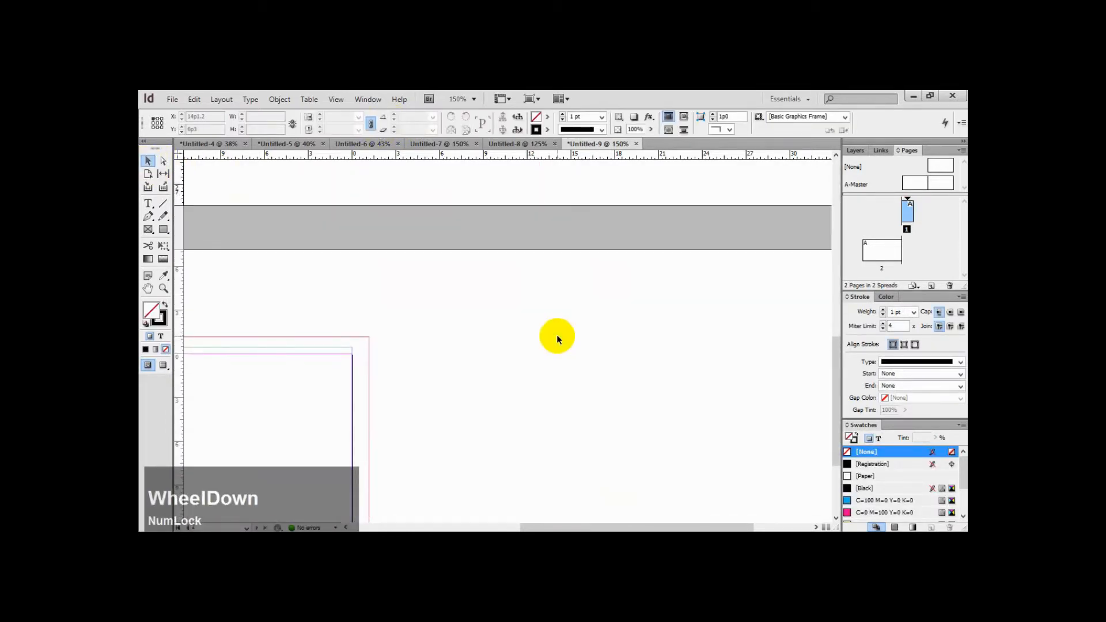
scroll(556, 339, down, 3)
scroll(556, 339, up, 3)
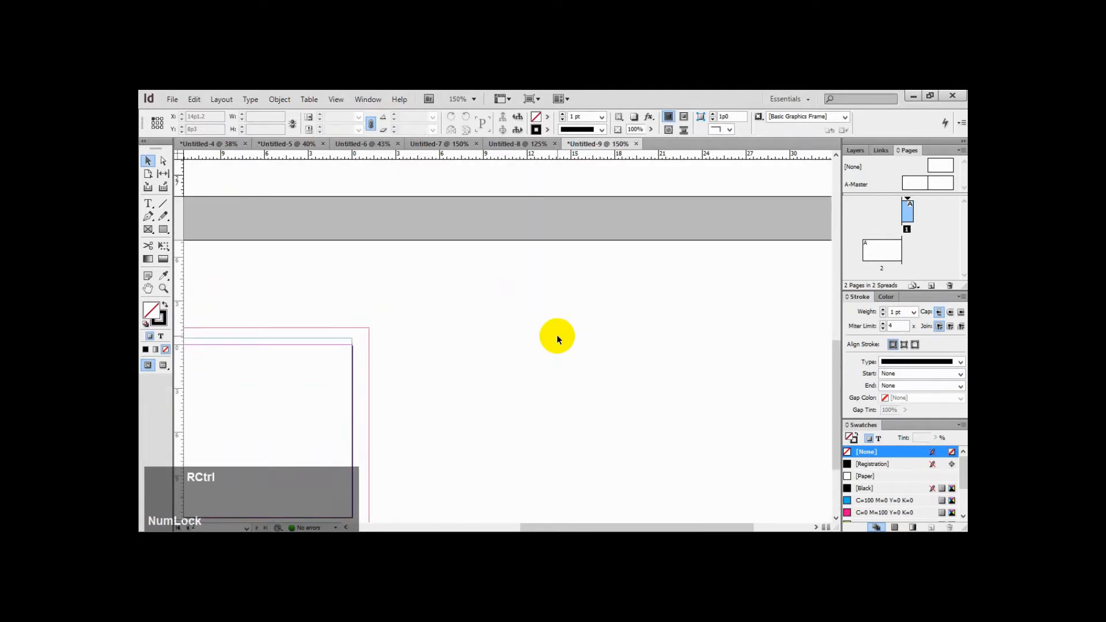
key(ctrl+minus)
key(ctrl+minus)
key(ctrl+minus)
key(ctrl+minus)
key(ctrl+minus)
key(ctrl+minus)
key(ctrl+space)
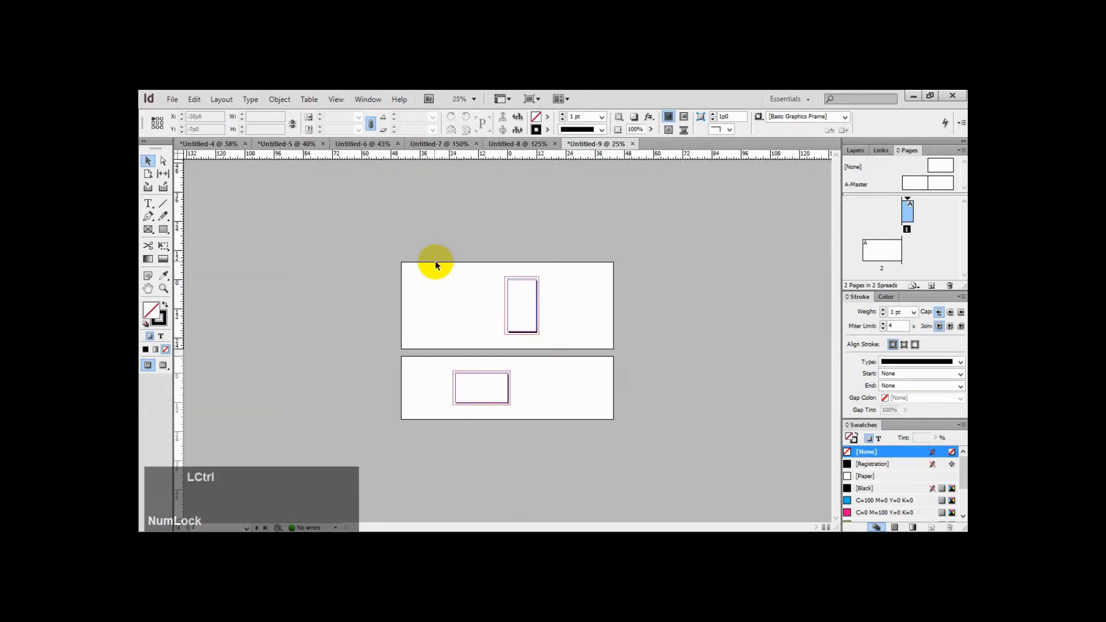
drag(410, 252, 597, 431)
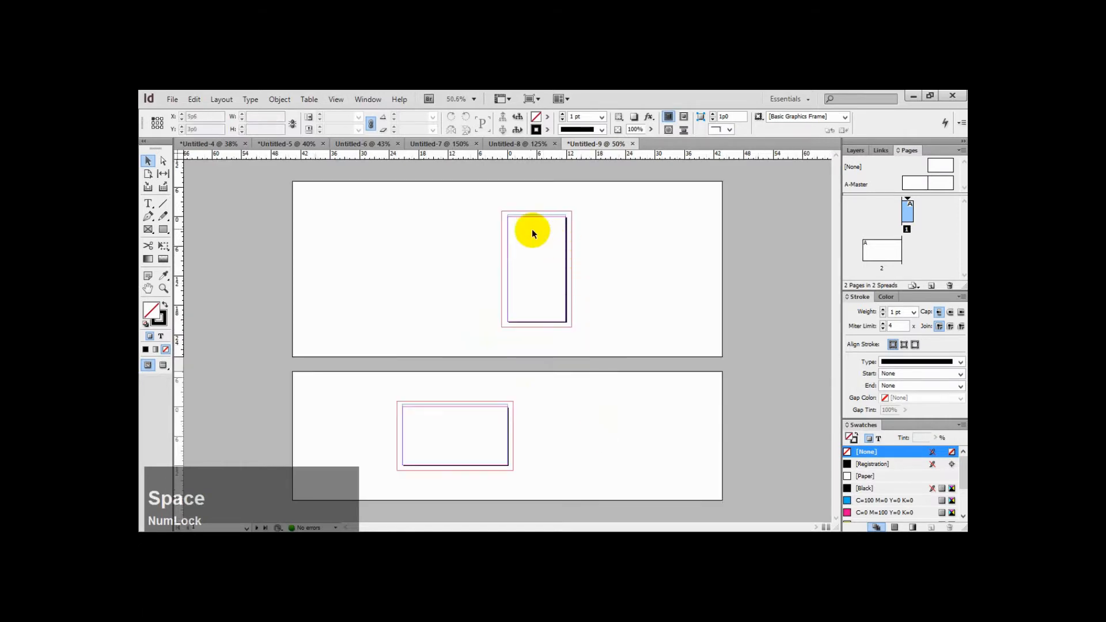
drag(509, 225, 535, 304)
drag(403, 419, 498, 452)
click(606, 422)
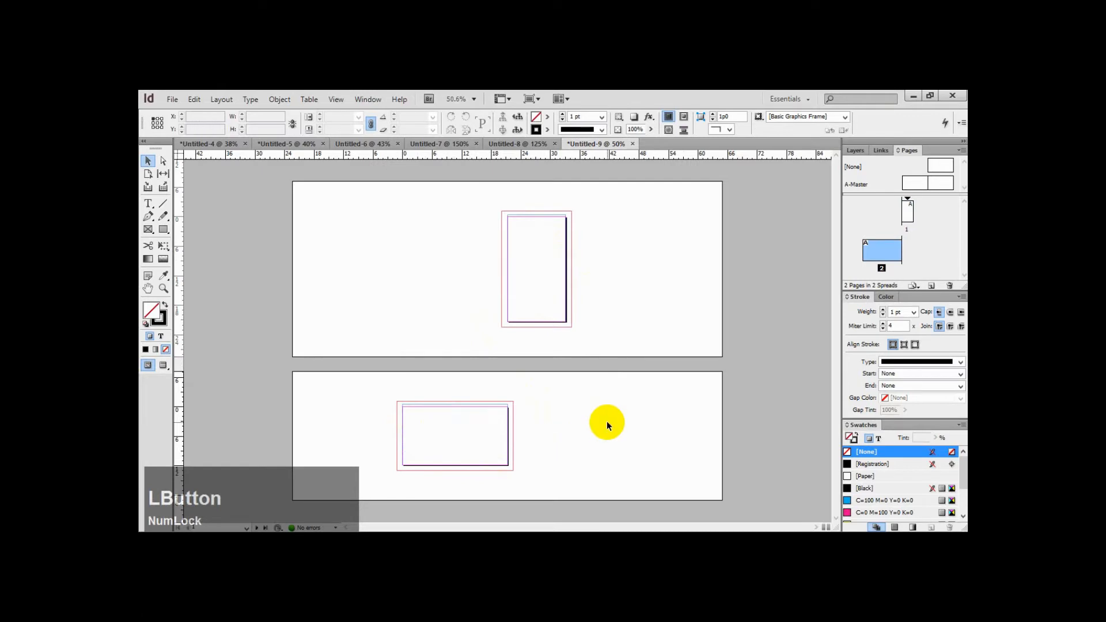